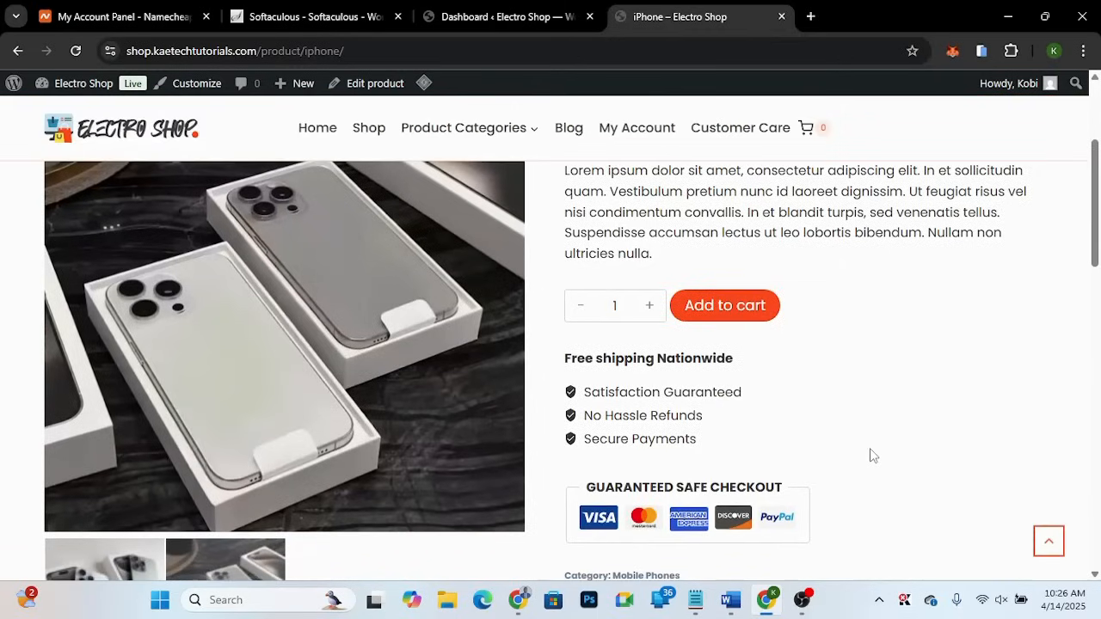
# Step: Examine the iPhone product page's price, description, add-to-cart area and checkout badges
pyautogui.scroll(1, 873, 456)
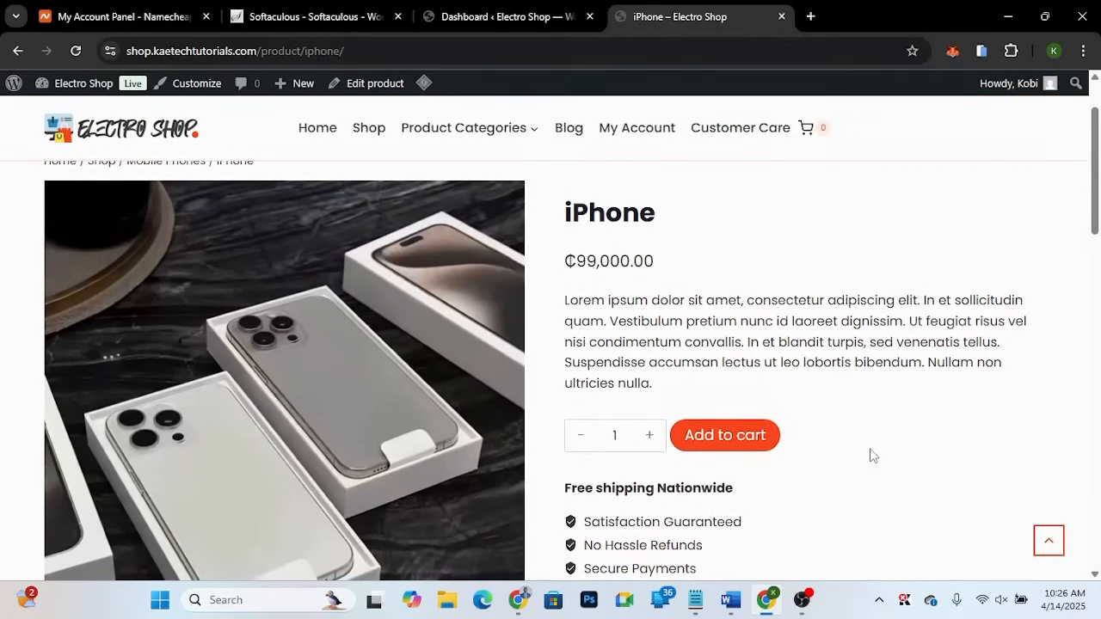
pyautogui.scroll(-1, 873, 456)
pyautogui.scroll(1, 873, 455)
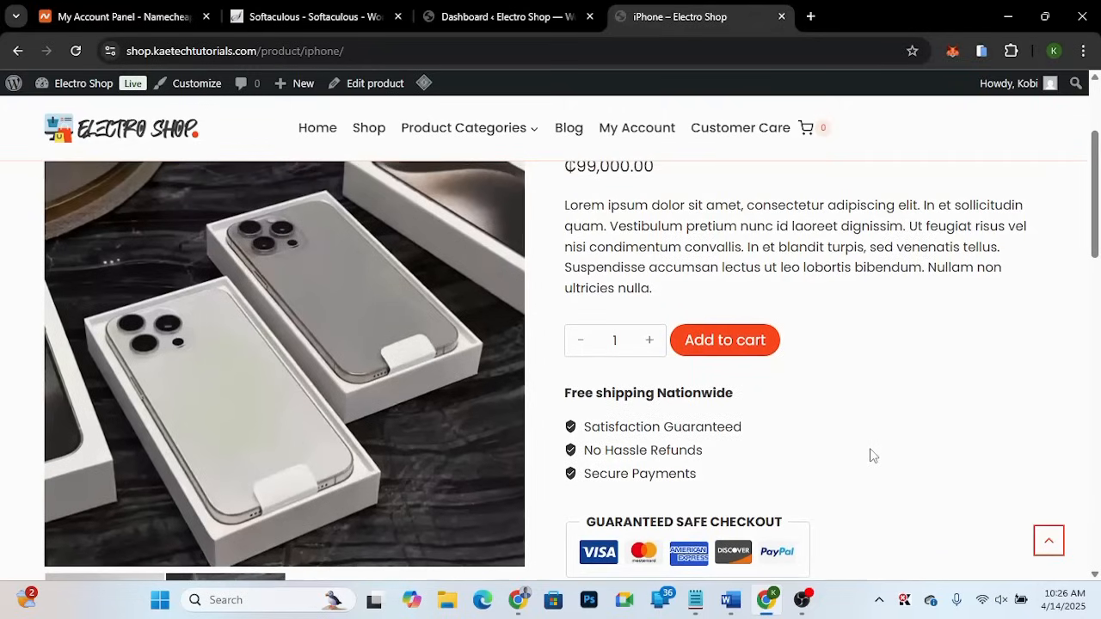
pyautogui.scroll(-1, 873, 456)
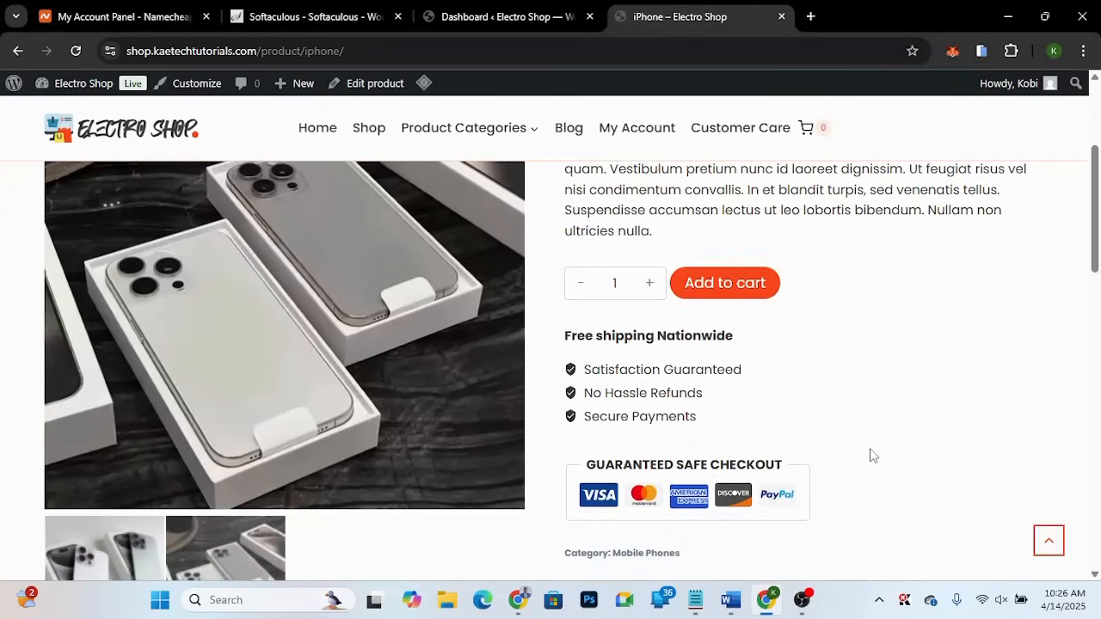
pyautogui.scroll(1, 871, 455)
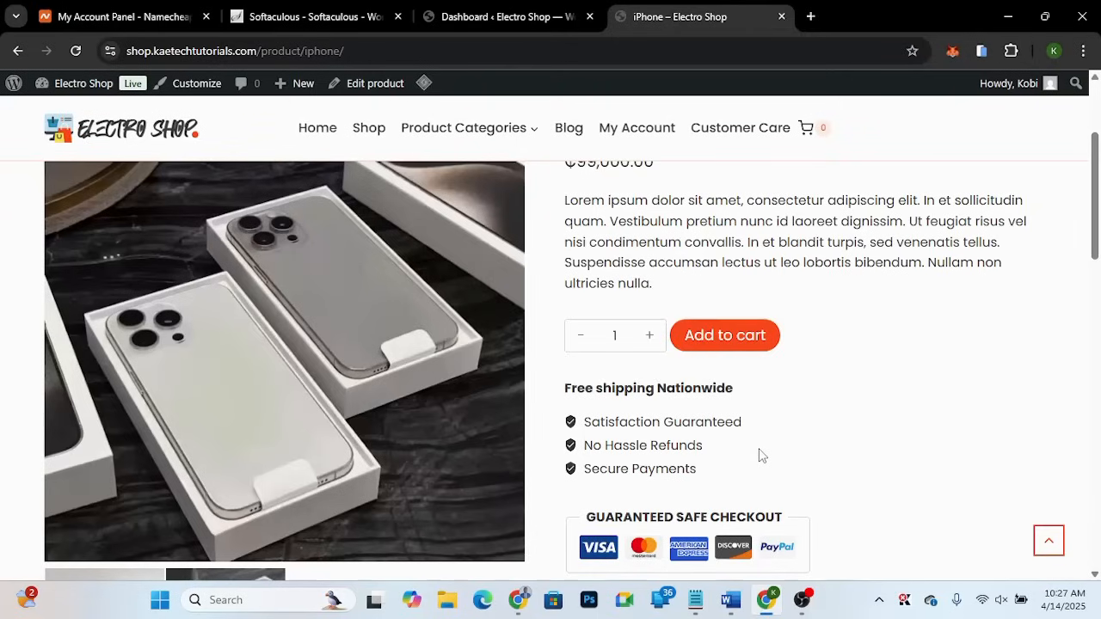
pyautogui.scroll(-1, 760, 455)
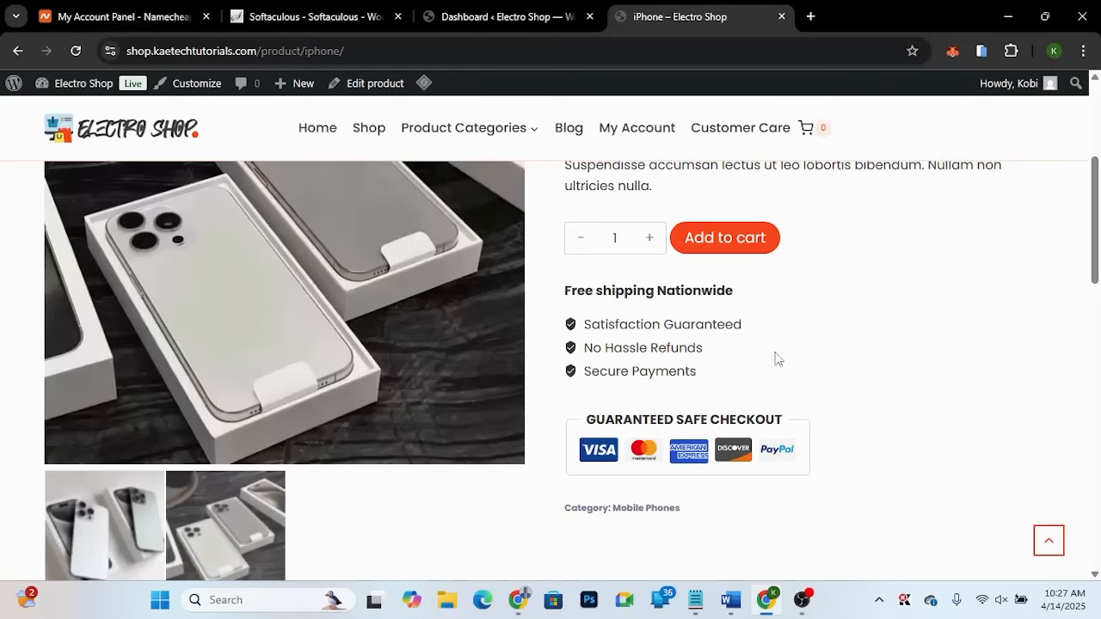
pyautogui.scroll(3, 825, 366)
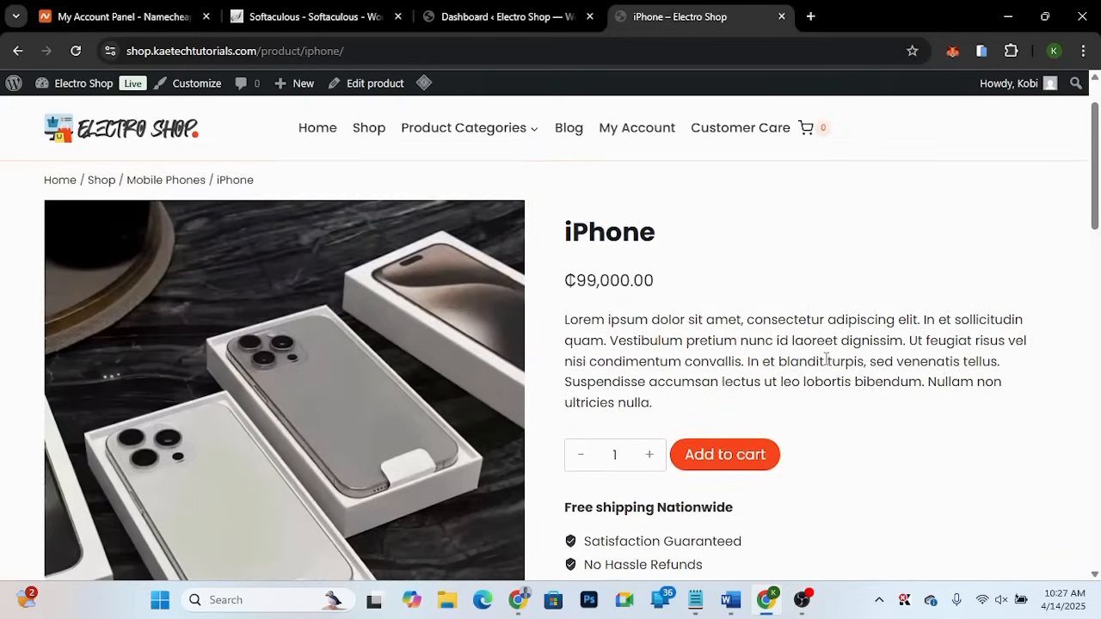
pyautogui.scroll(-1, 825, 359)
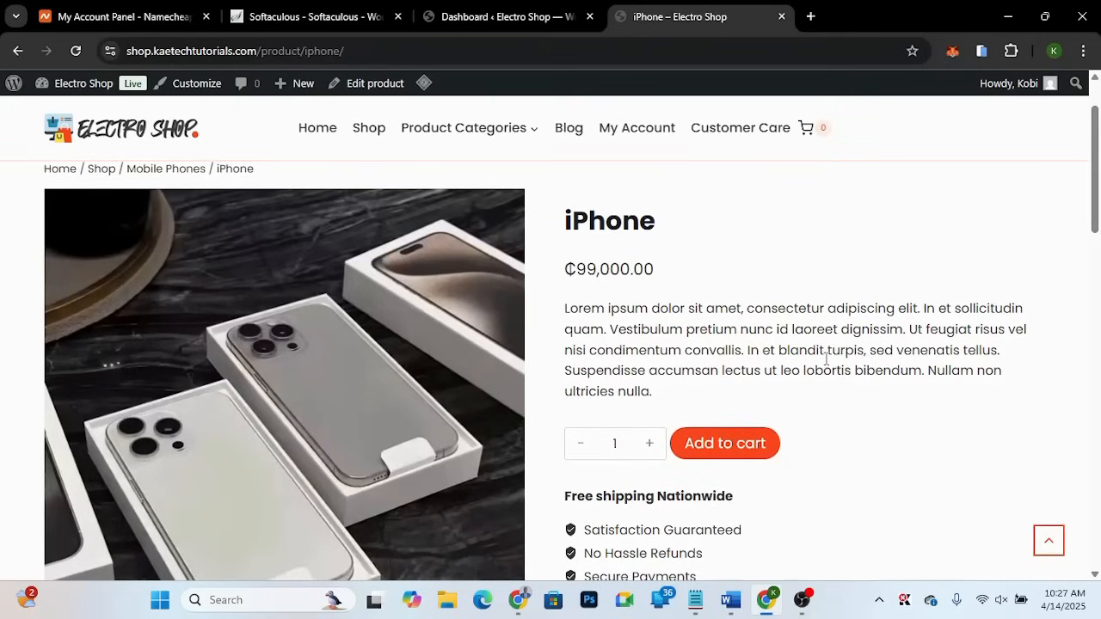
# Step: Switch to the Electro Shop WordPress dashboard and open the page for adding new plugins
pyautogui.click(535, 17)
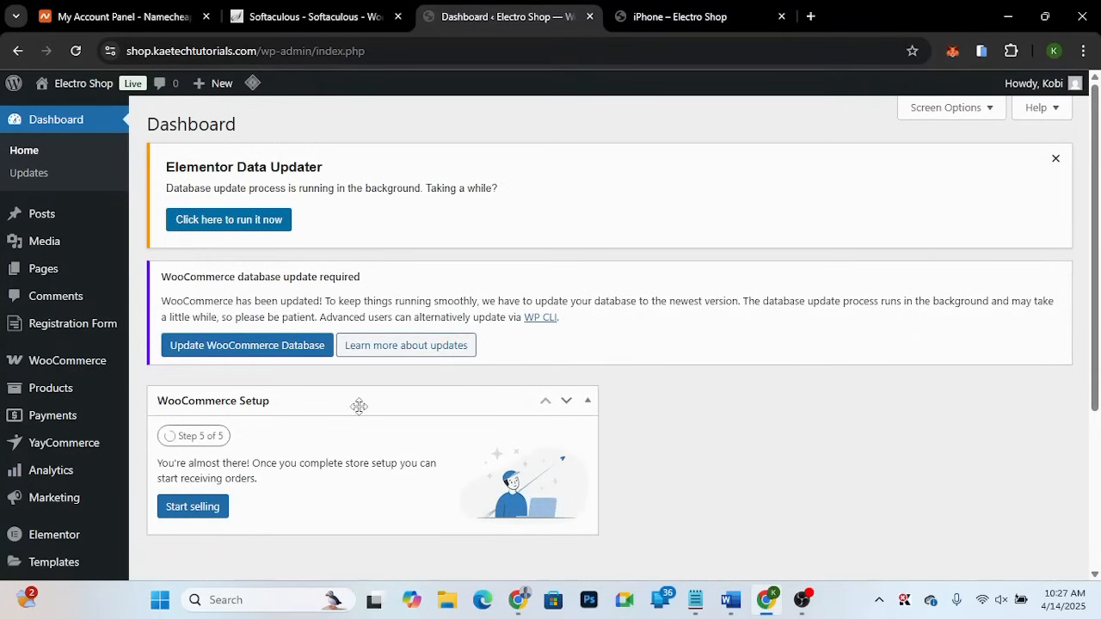
pyautogui.middleClick(183, 404)
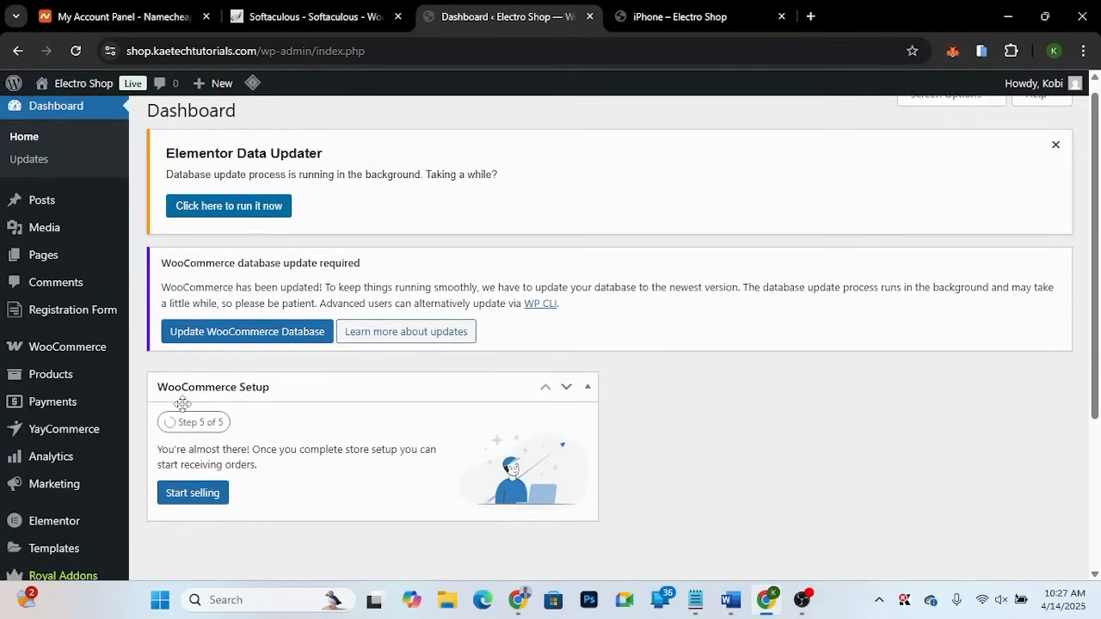
pyautogui.moveTo(47, 484)
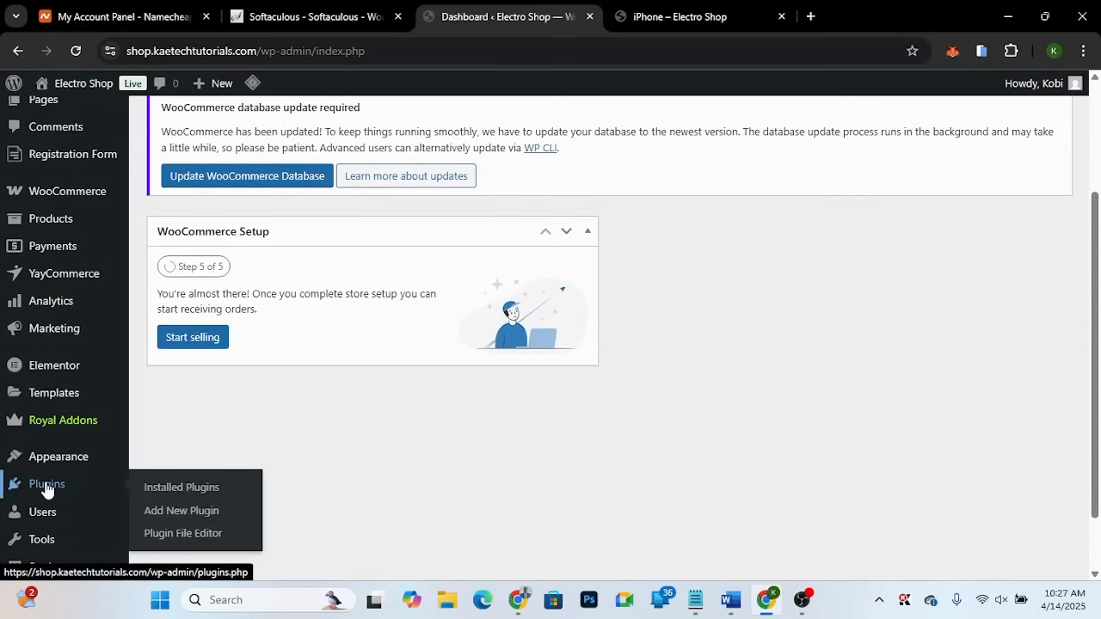
pyautogui.click(176, 520)
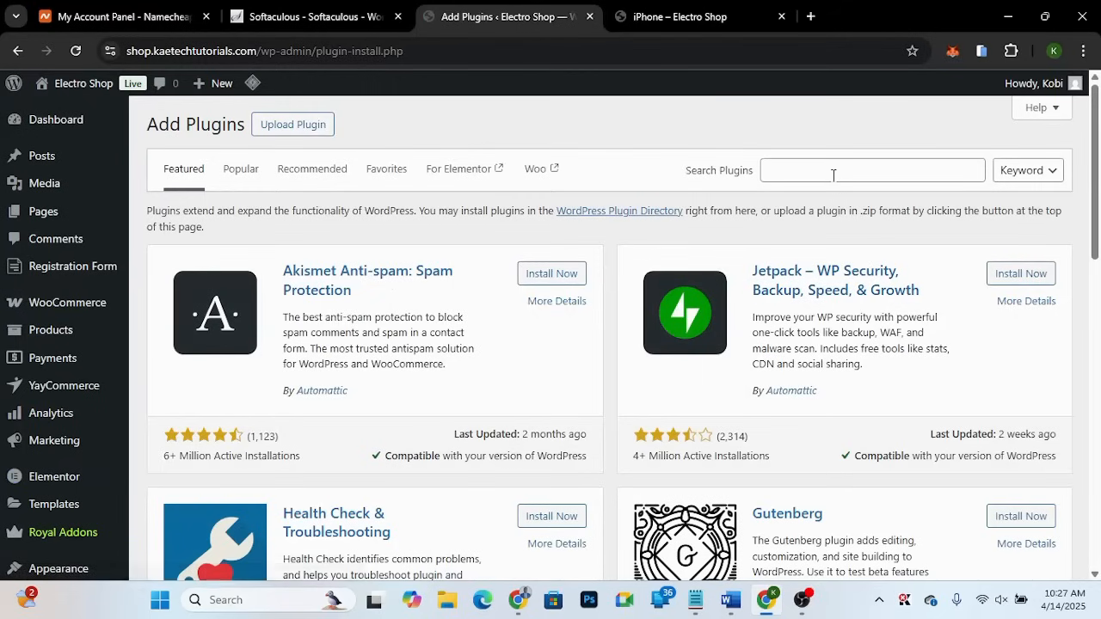
# Step: Search for "advanced product fields", then install and activate Advanced Product Fields (Product Addons) for WooCommerce
pyautogui.click(833, 175)
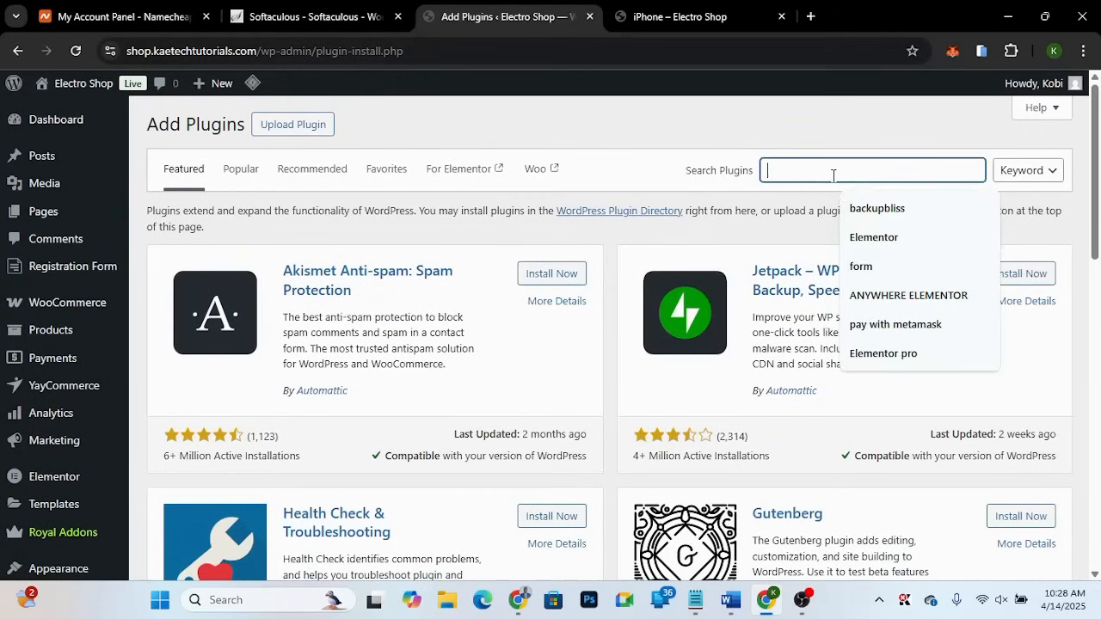
pyautogui.write('advance')
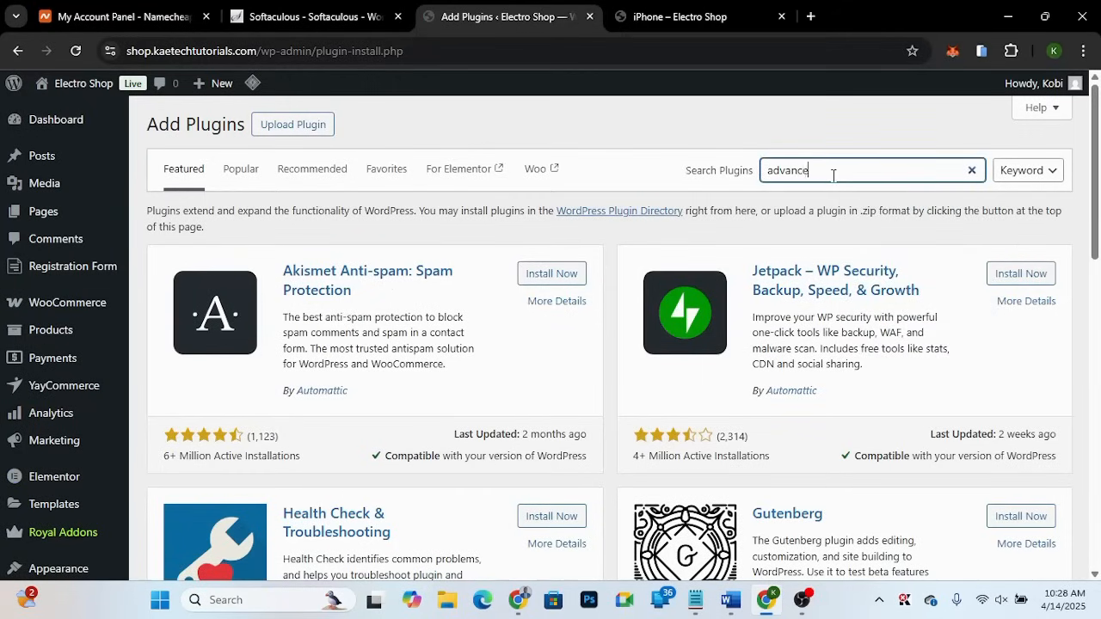
pyautogui.write('d product')
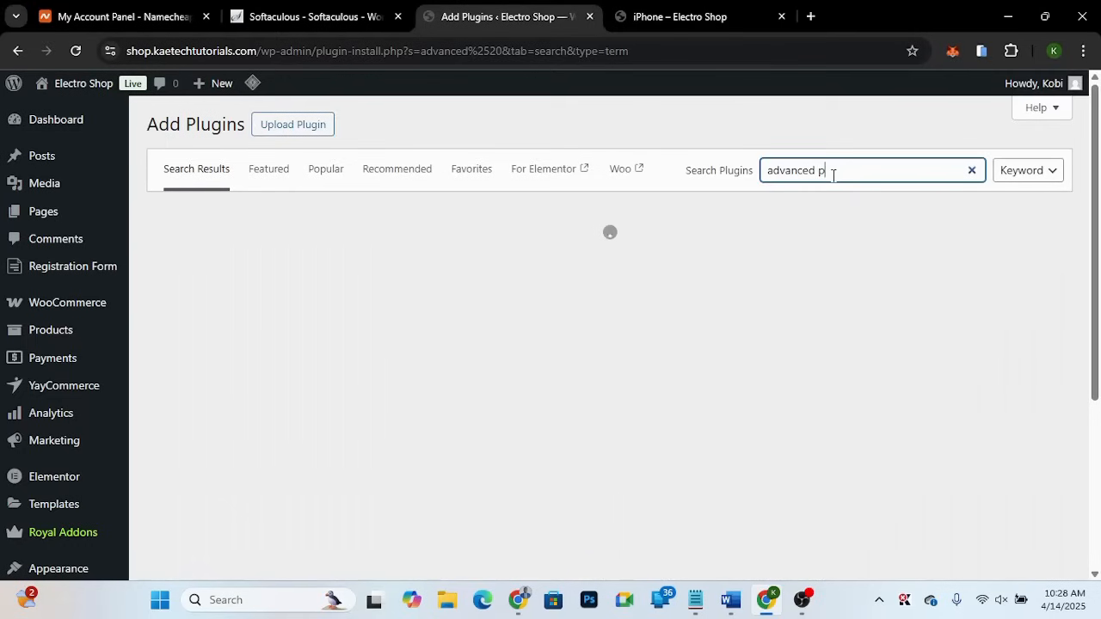
pyautogui.write(' fields')
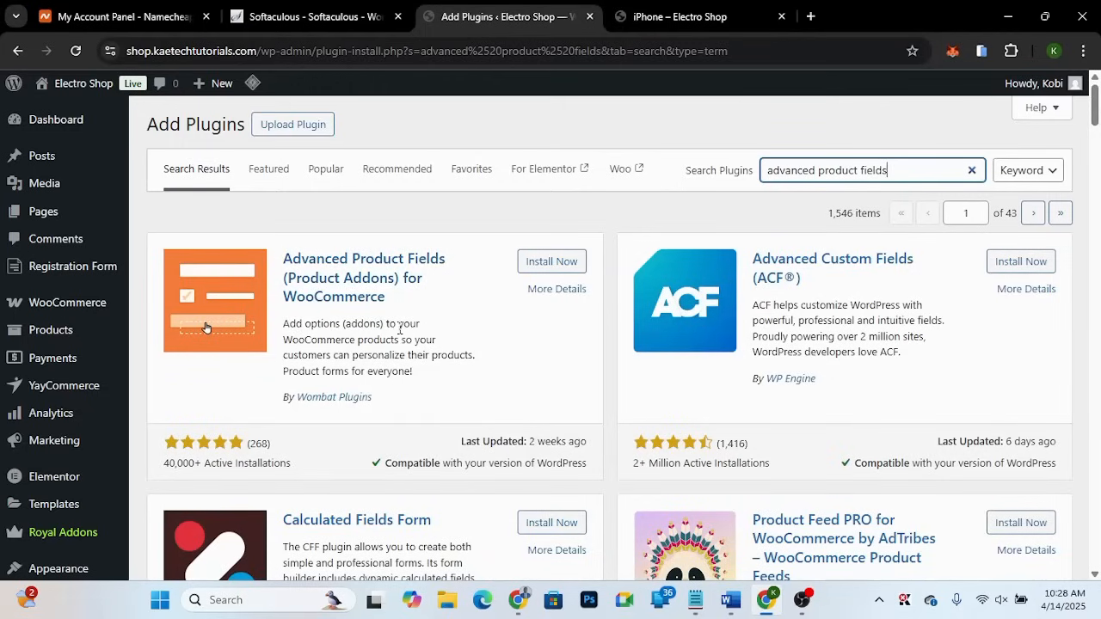
pyautogui.click(551, 262)
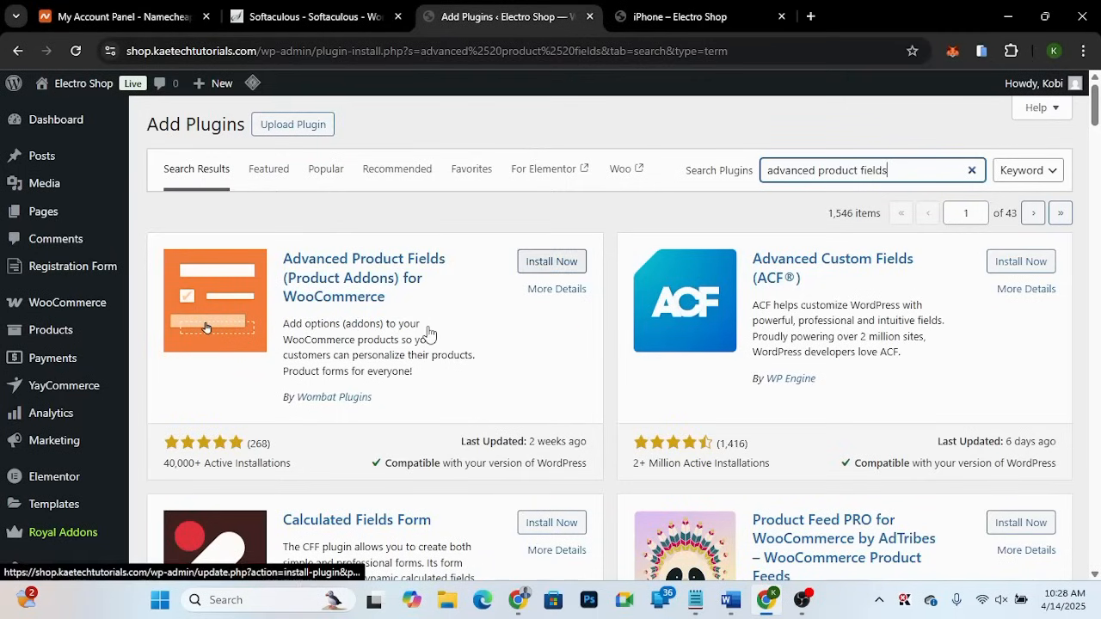
pyautogui.click(563, 262)
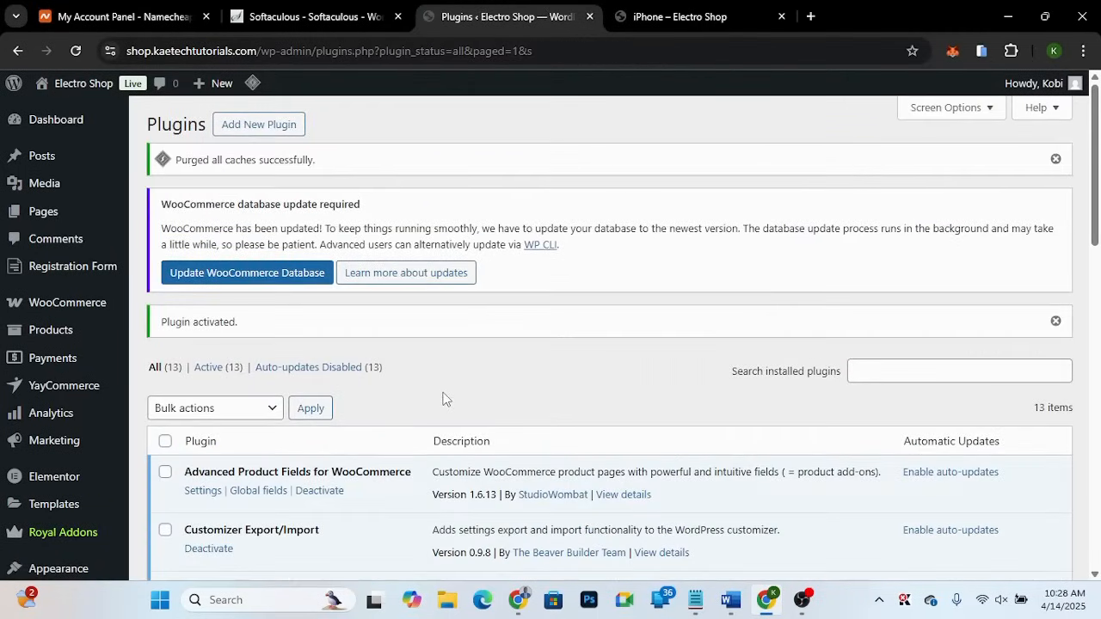
# Step: Open the Advanced Product Fields settings and review the cart, checkout and "Add to cart" button text options
pyautogui.scroll(-2, 445, 399)
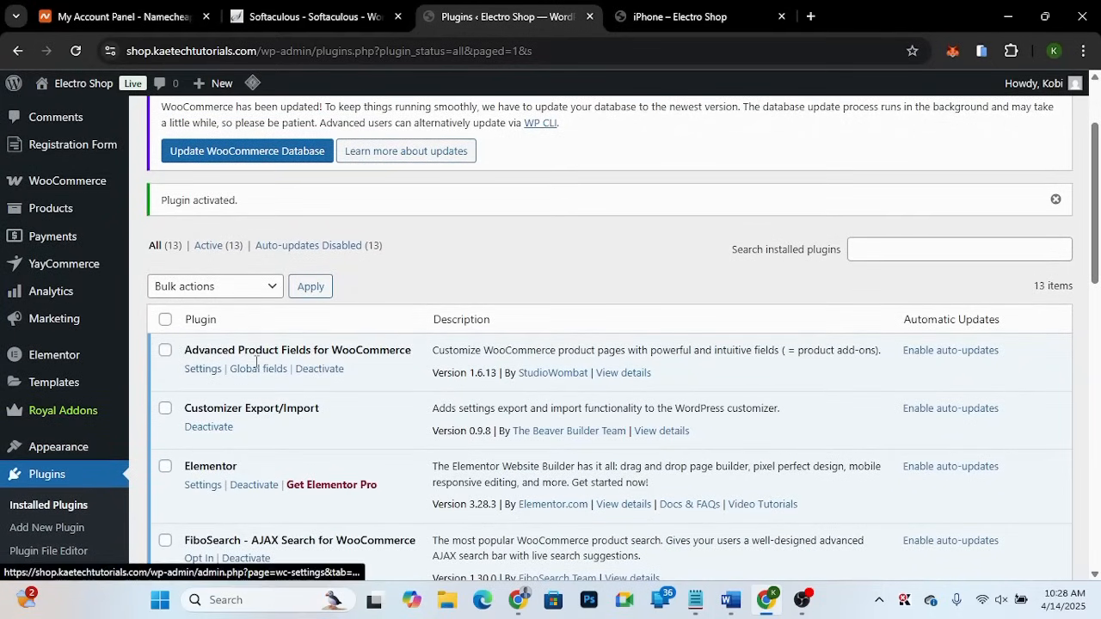
pyautogui.click(203, 378)
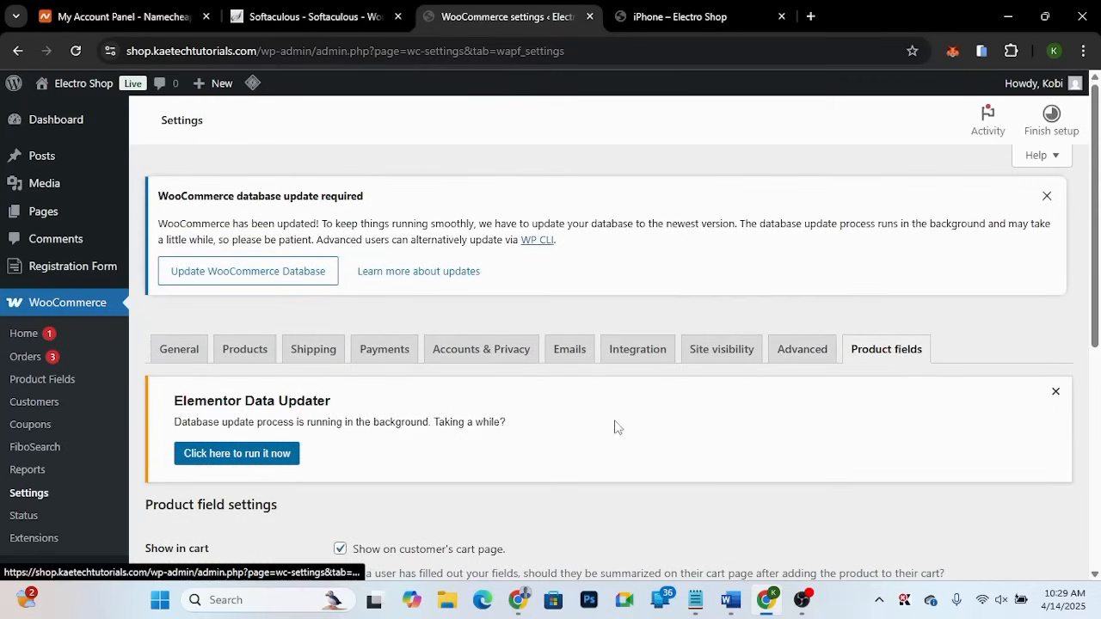
pyautogui.scroll(-4, 584, 453)
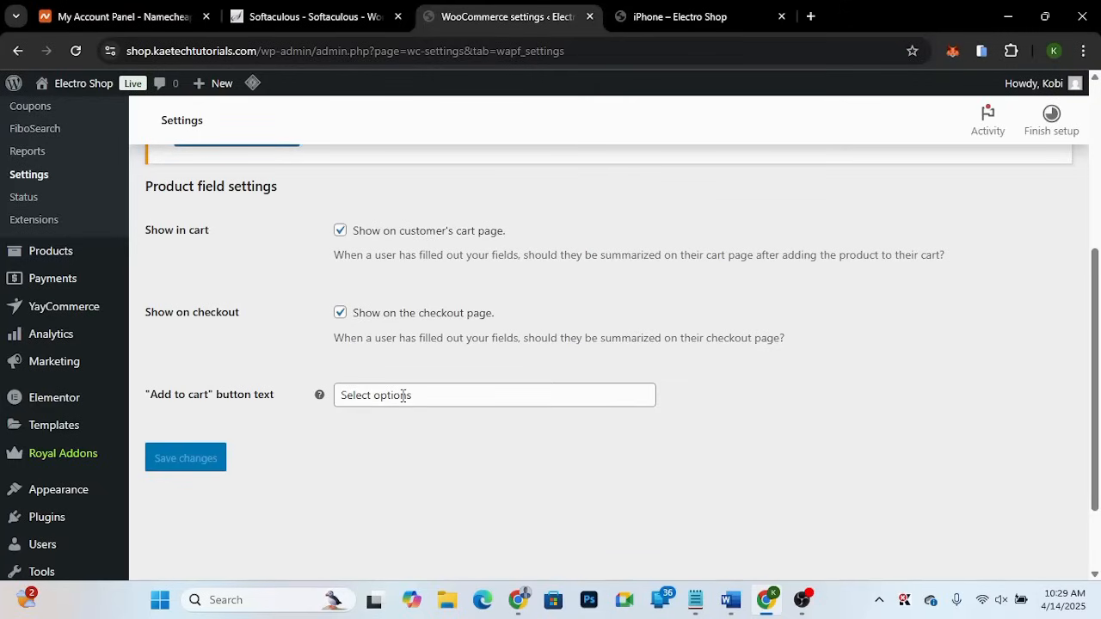
pyautogui.moveTo(429, 397); pyautogui.dragTo(334, 401)
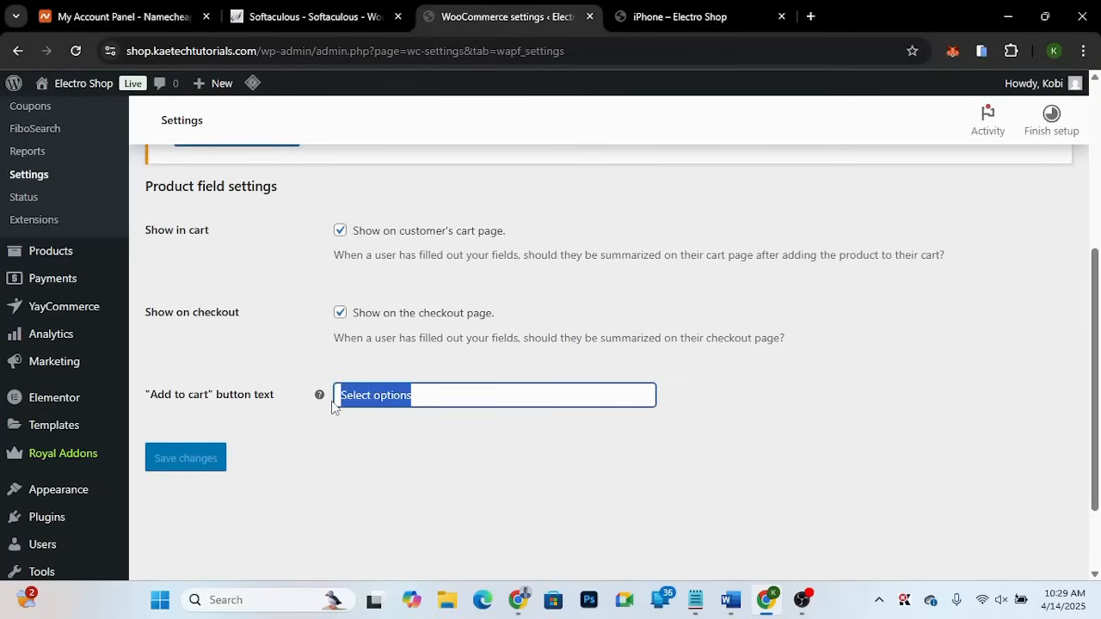
pyautogui.click(434, 397)
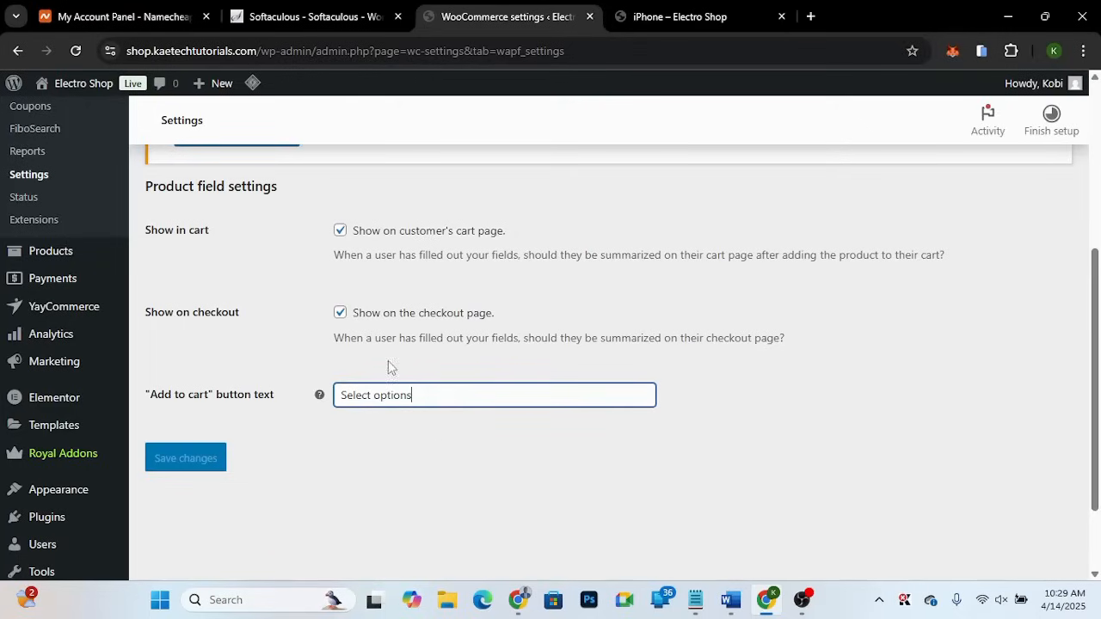
pyautogui.scroll(2, 436, 278)
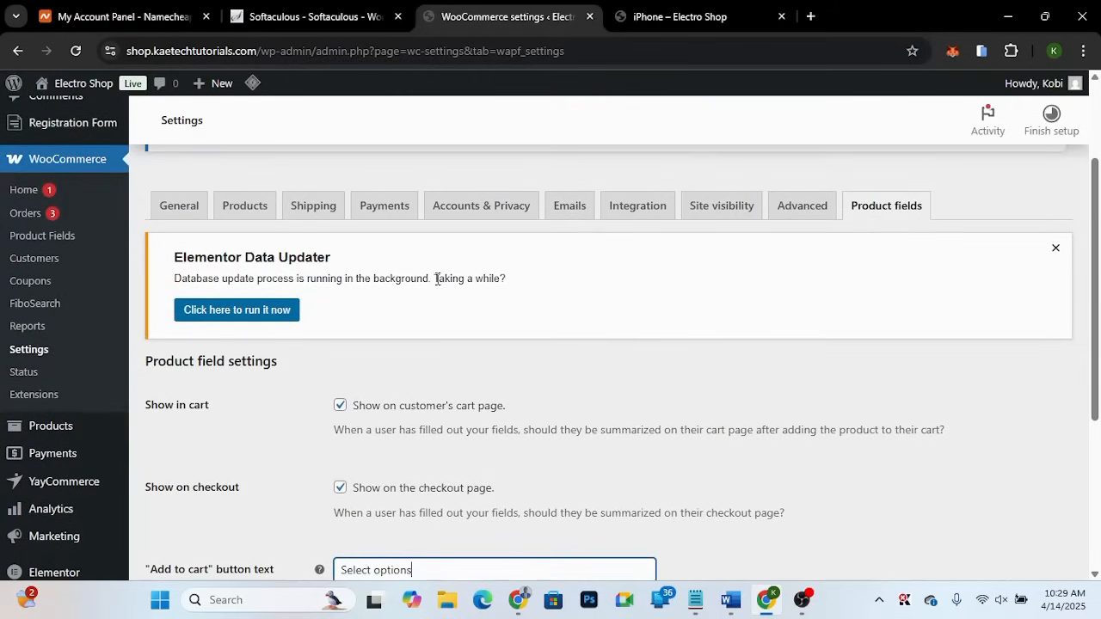
pyautogui.scroll(-1, 437, 280)
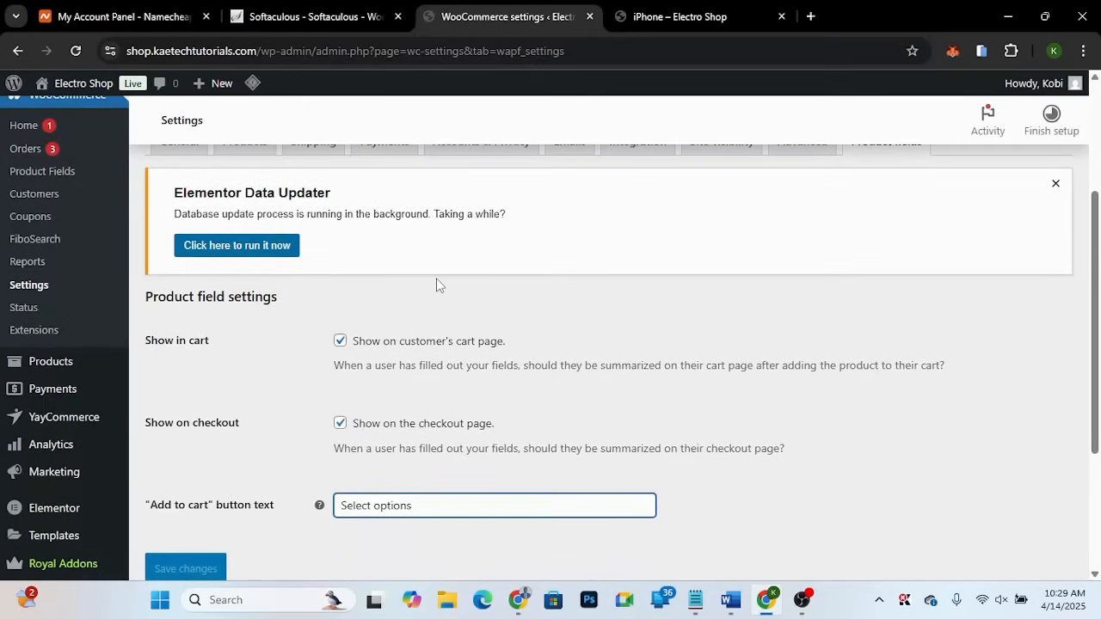
pyautogui.scroll(-3, 437, 278)
pyautogui.click(437, 280)
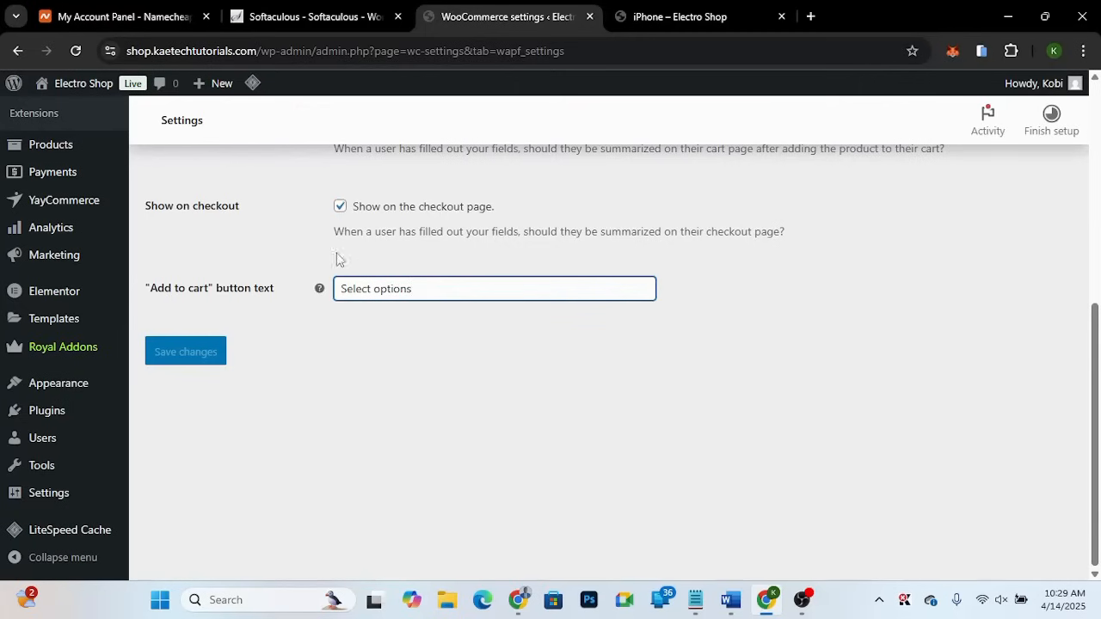
pyautogui.scroll(2, 307, 249)
pyautogui.scroll(1, 307, 246)
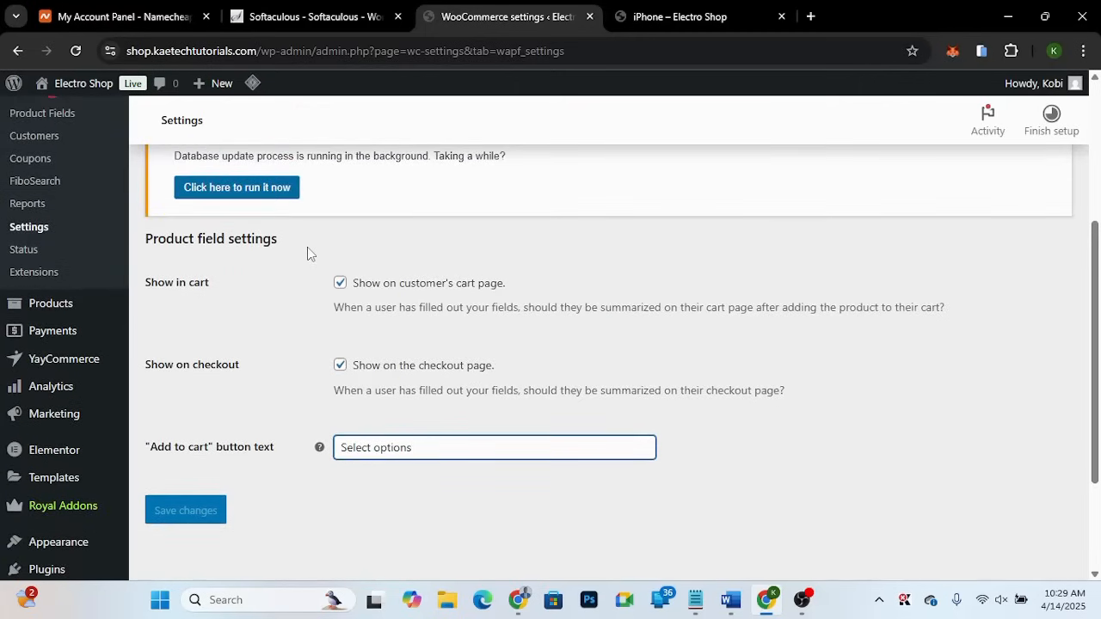
pyautogui.moveTo(307, 254); pyautogui.dragTo(306, 267)
pyautogui.scroll(-3, 306, 267)
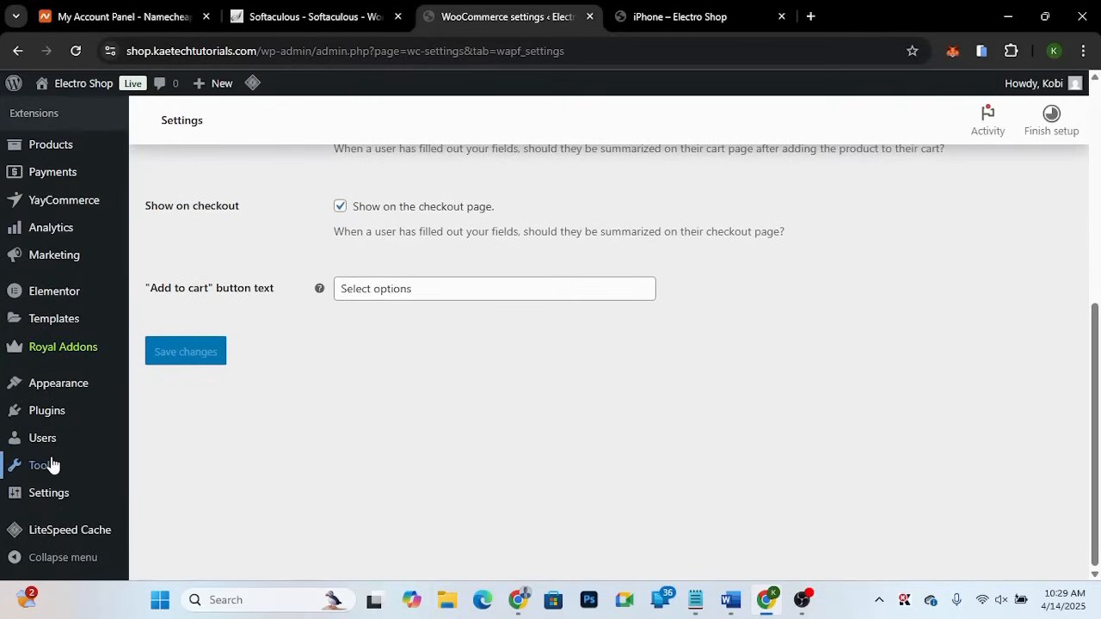
# Step: Return to the installed plugins and open the global fields of Advanced Product Fields for WooCommerce
pyautogui.moveTo(81, 419)
pyautogui.click(183, 416)
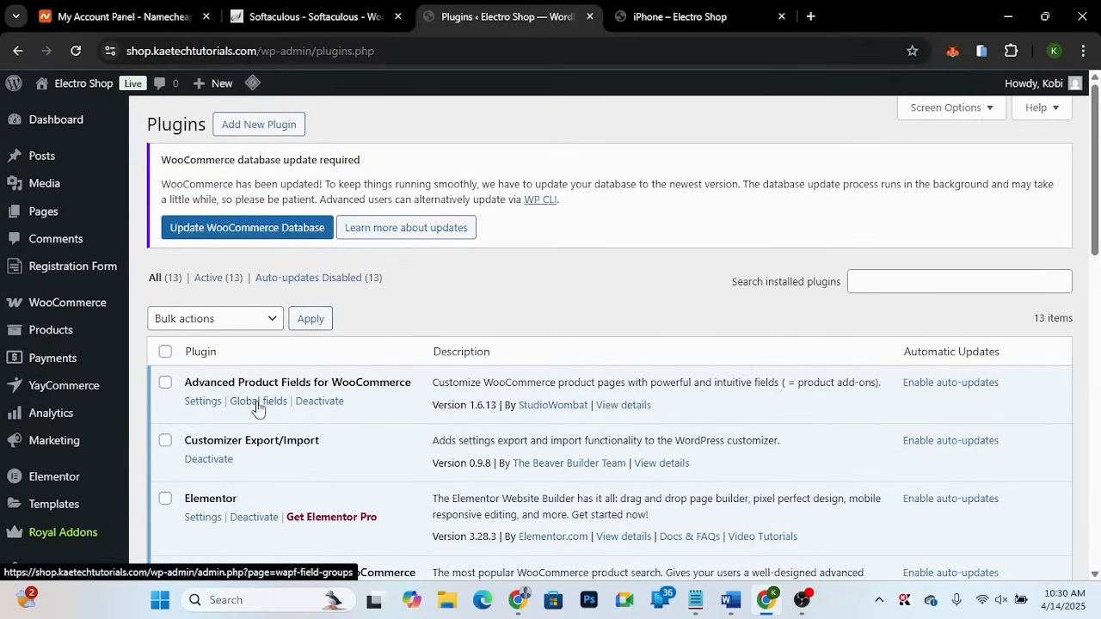
pyautogui.click(258, 403)
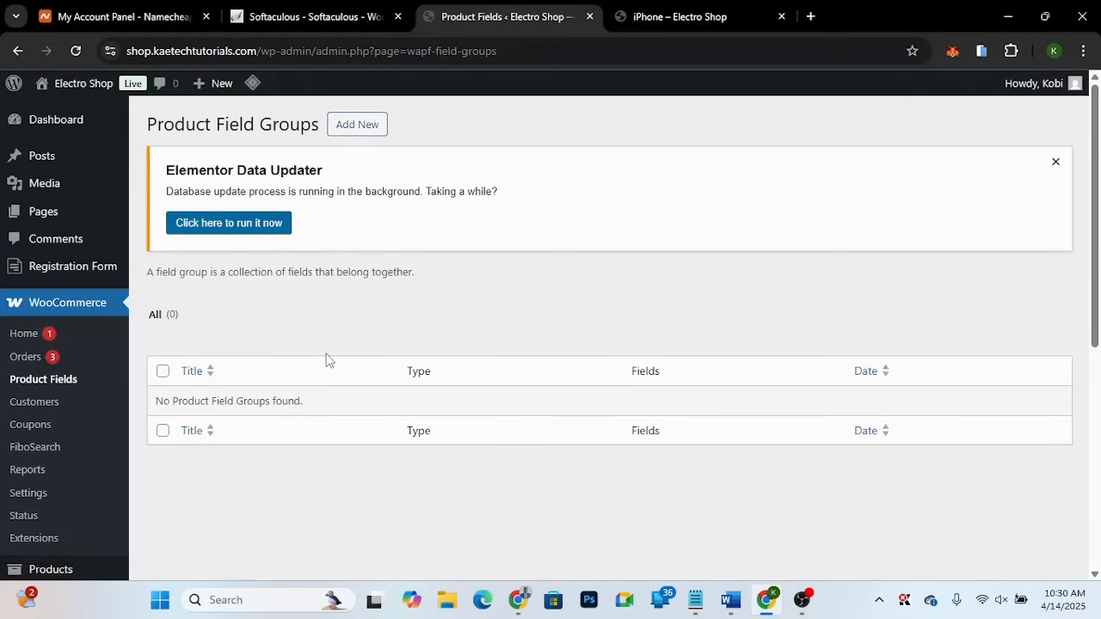
# Step: View the iPhone product page on the storefront and return to the product field groups
pyautogui.click(682, 17)
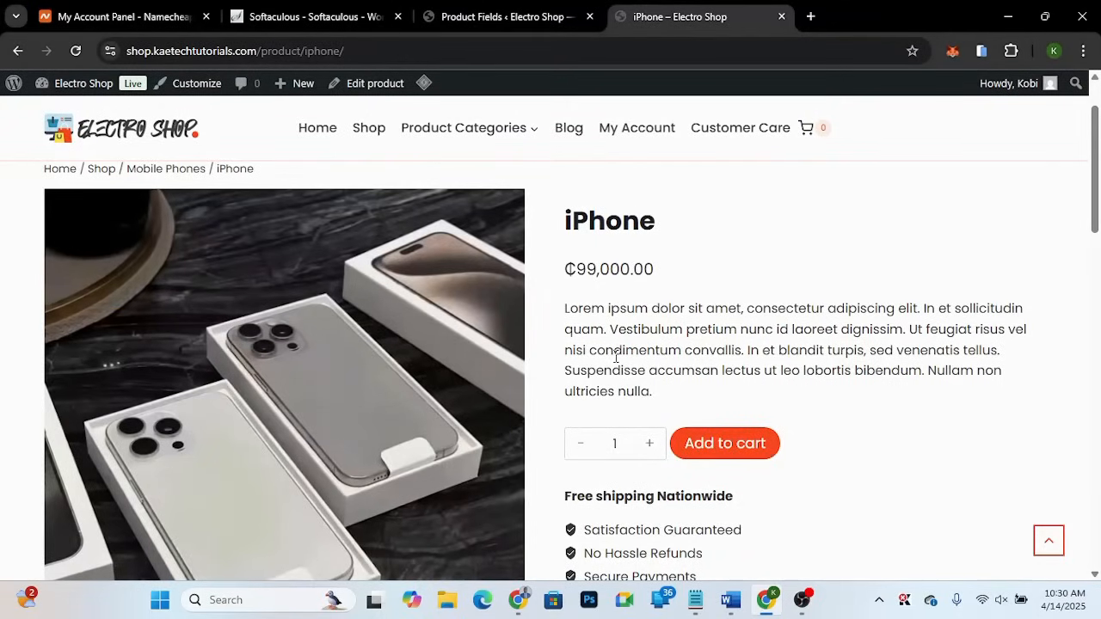
pyautogui.click(493, 18)
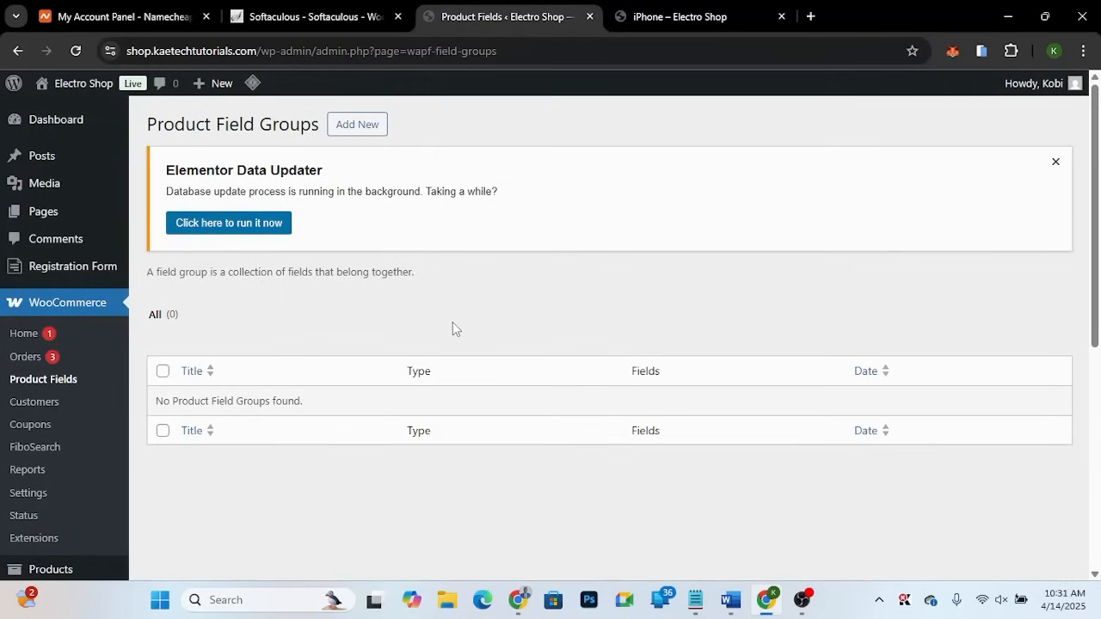
pyautogui.click(675, 16)
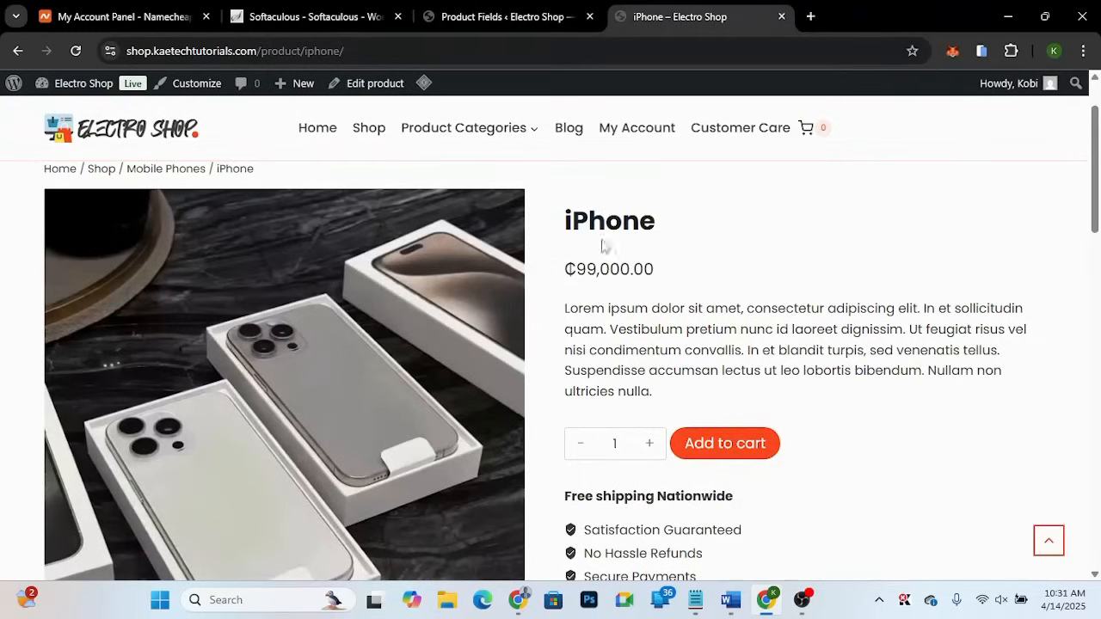
pyautogui.click(507, 13)
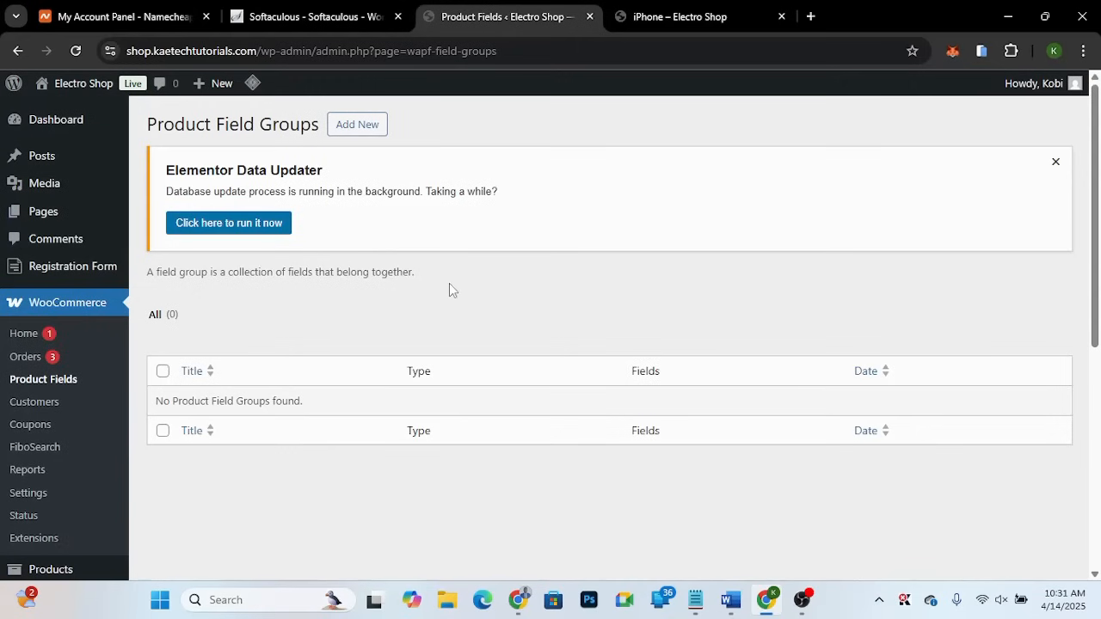
# Step: Find the iPhone in the list of all products and open it for editing
pyautogui.scroll(-4, 89, 456)
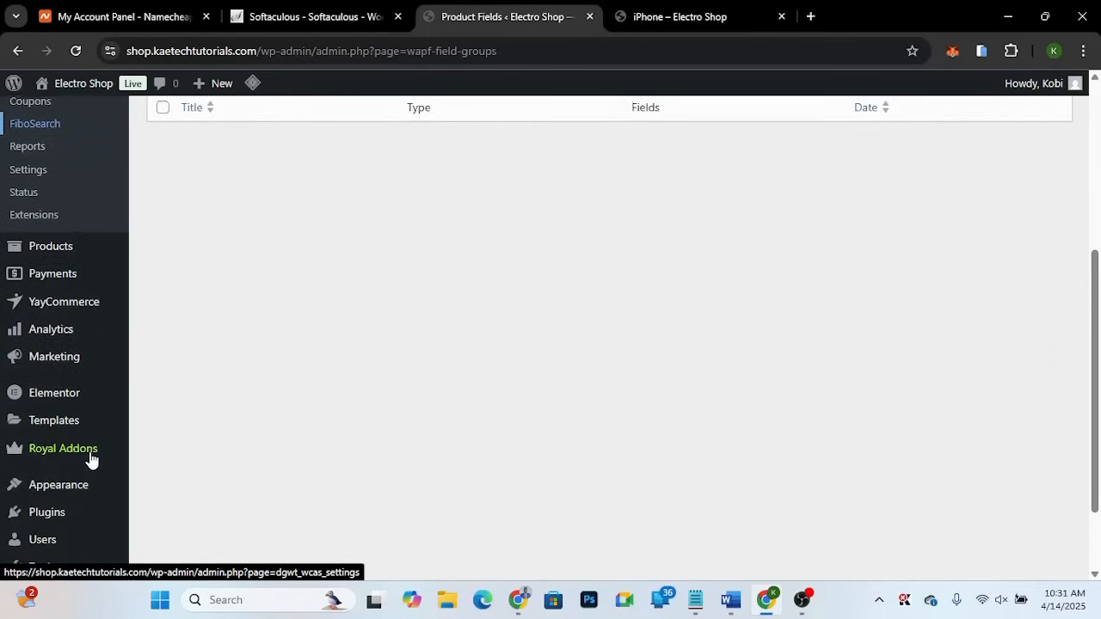
pyautogui.moveTo(37, 246)
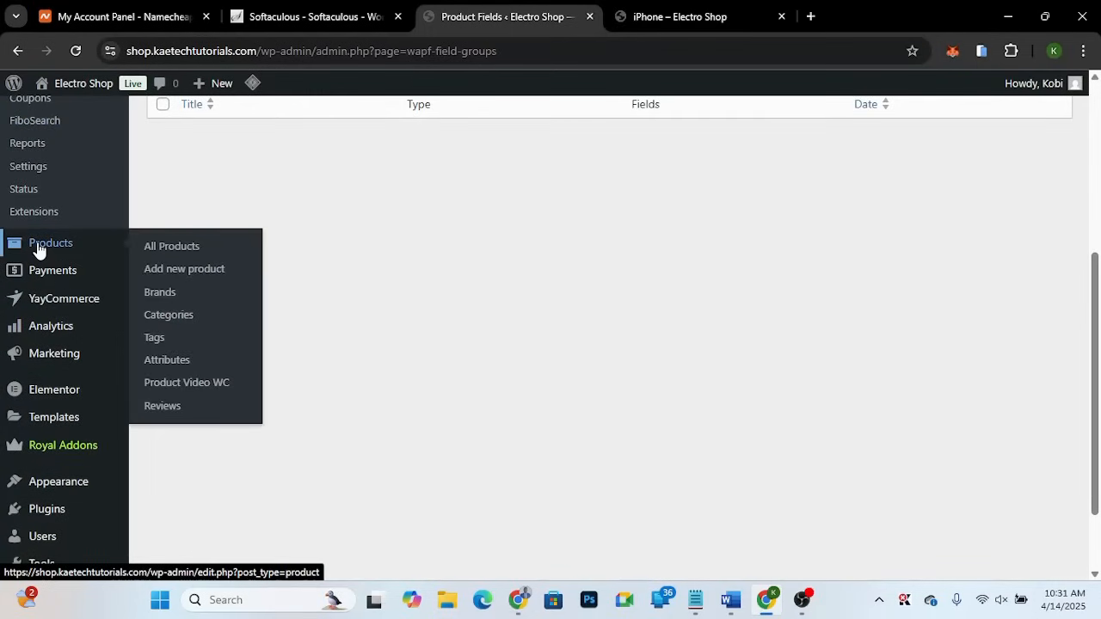
pyautogui.click(179, 251)
pyautogui.scroll(-3, 424, 318)
pyautogui.scroll(-4, 424, 325)
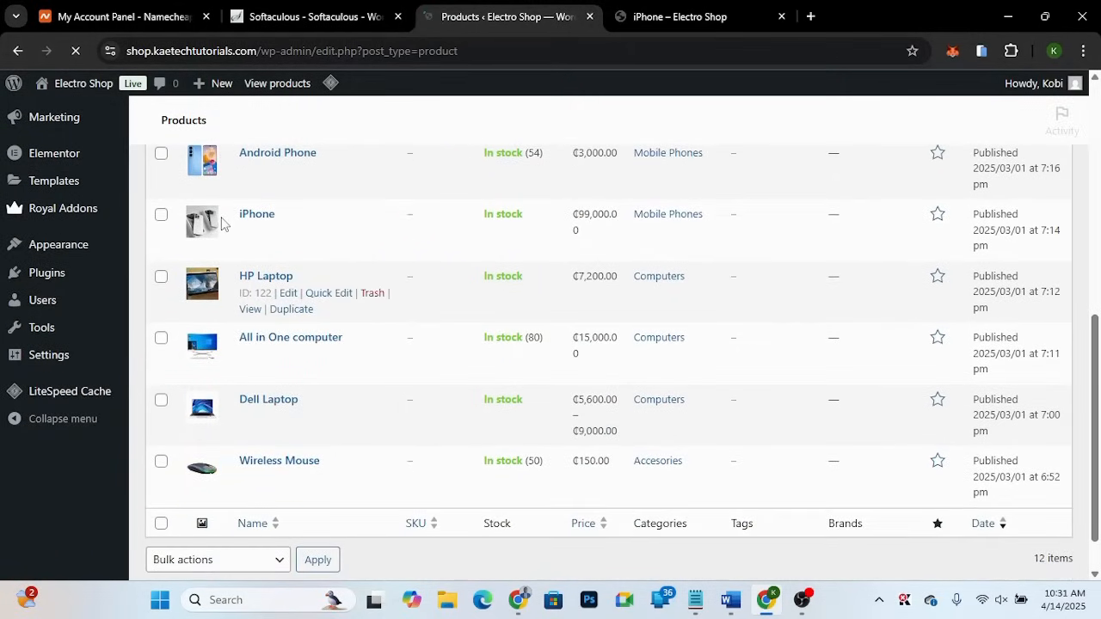
pyautogui.scroll(4, 275, 245)
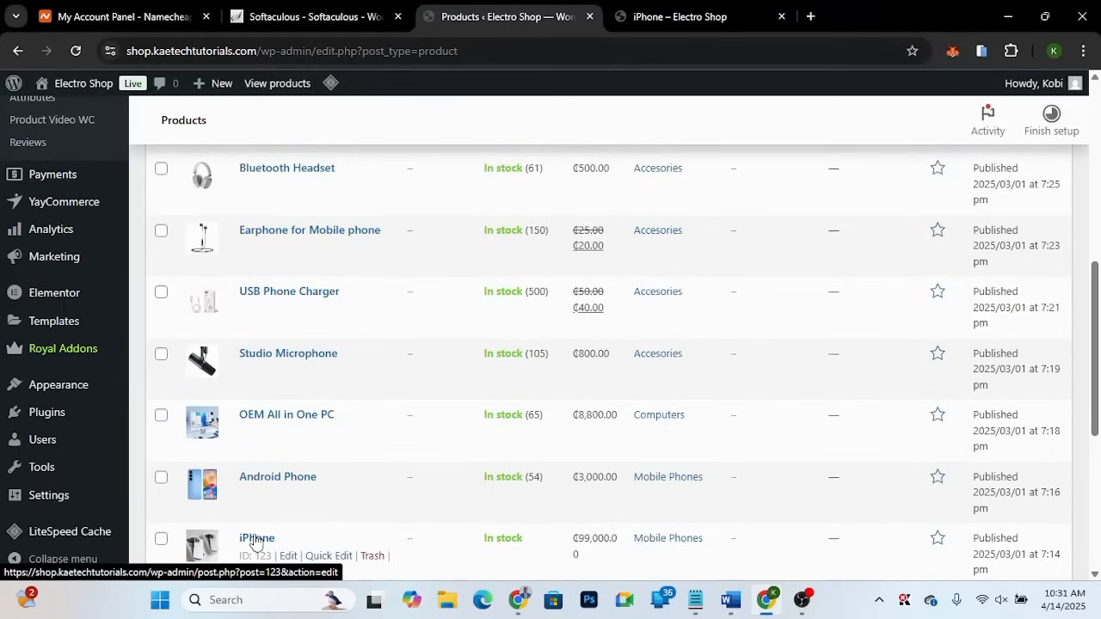
pyautogui.scroll(-3, 254, 542)
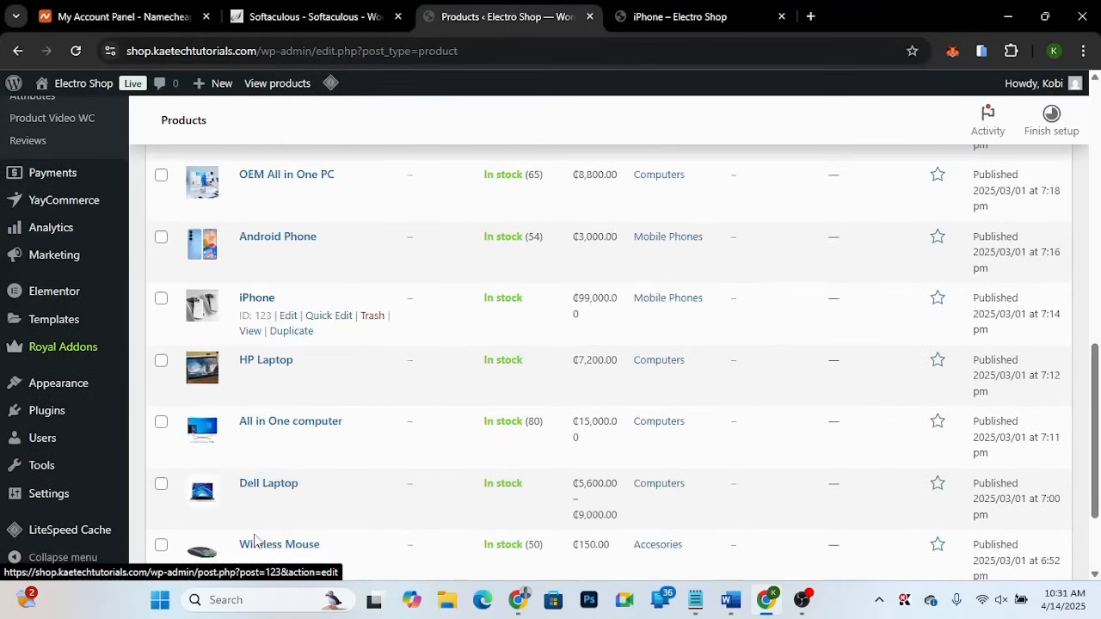
pyautogui.click(288, 316)
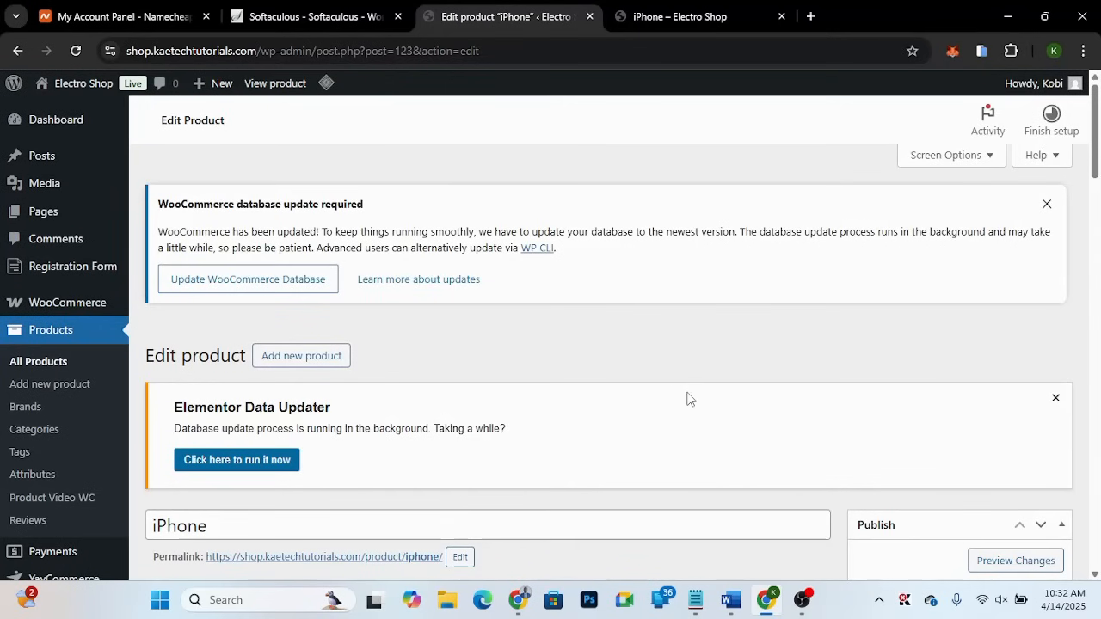
# Step: Show the custom fields settings in the iPhone's product data
pyautogui.scroll(-5, 688, 398)
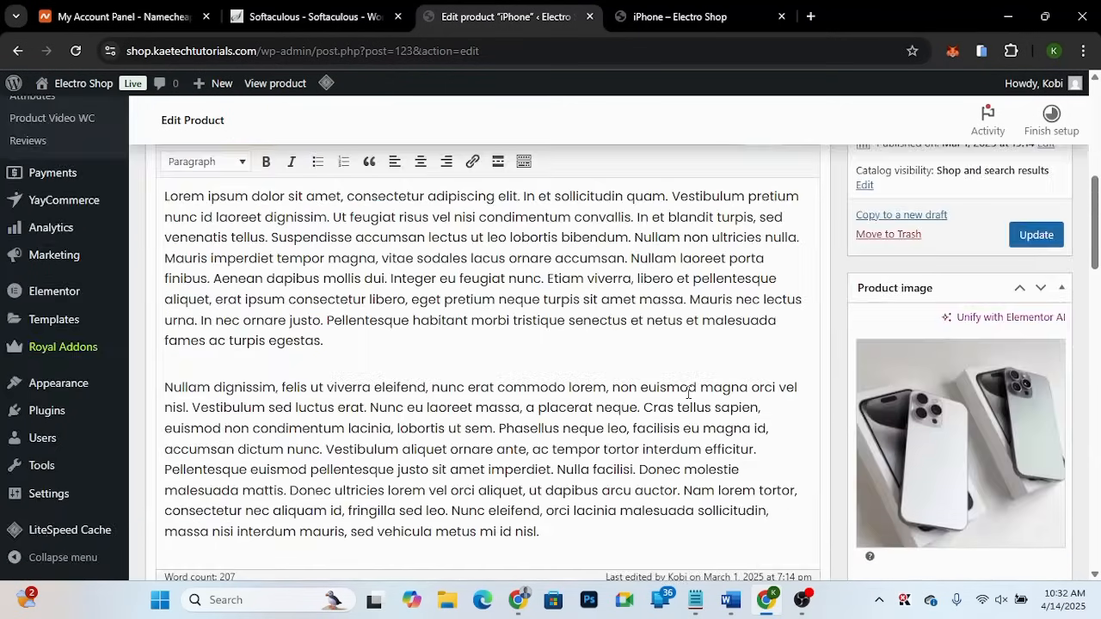
pyautogui.scroll(-3, 688, 395)
pyautogui.scroll(-3, 688, 399)
pyautogui.scroll(1, 688, 398)
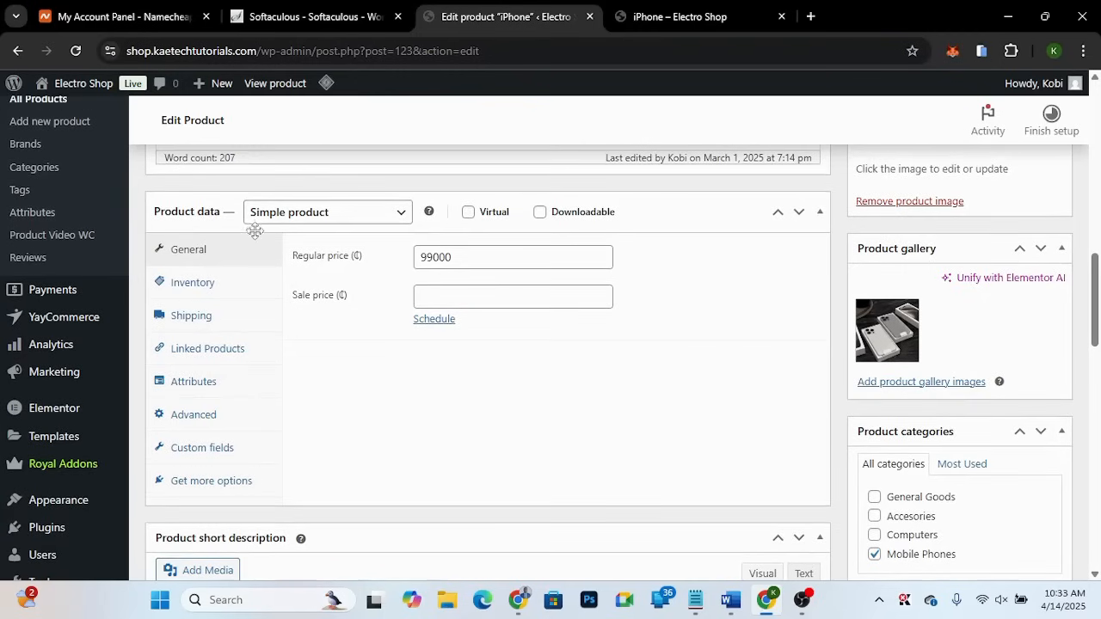
pyautogui.click(195, 448)
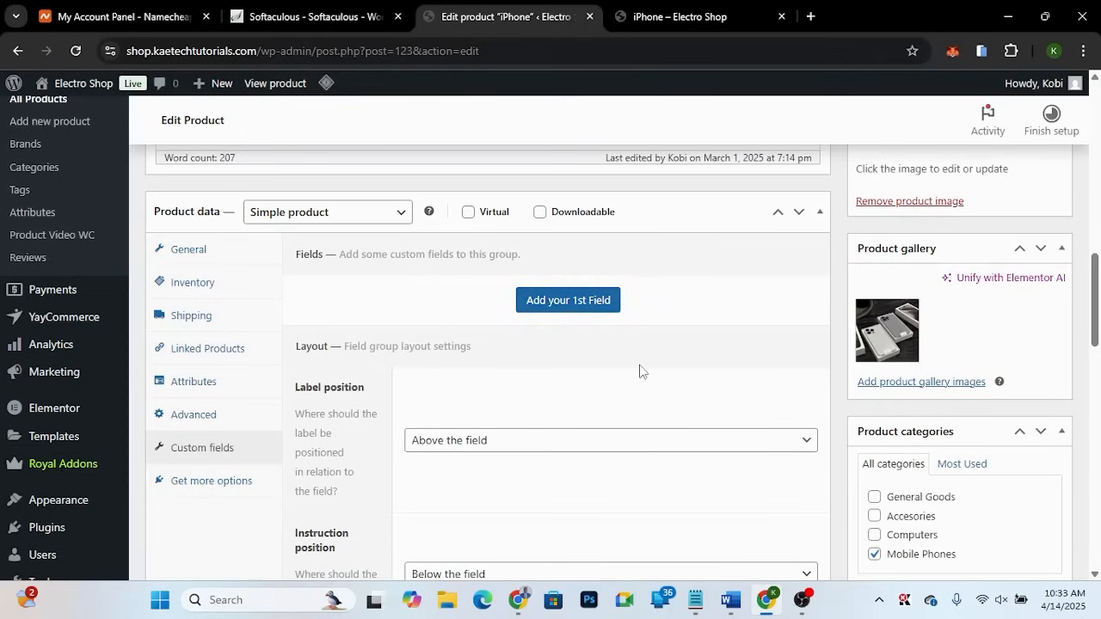
# Step: Review the field group layout settings, and add the first custom field with the type Text
pyautogui.scroll(-1, 639, 371)
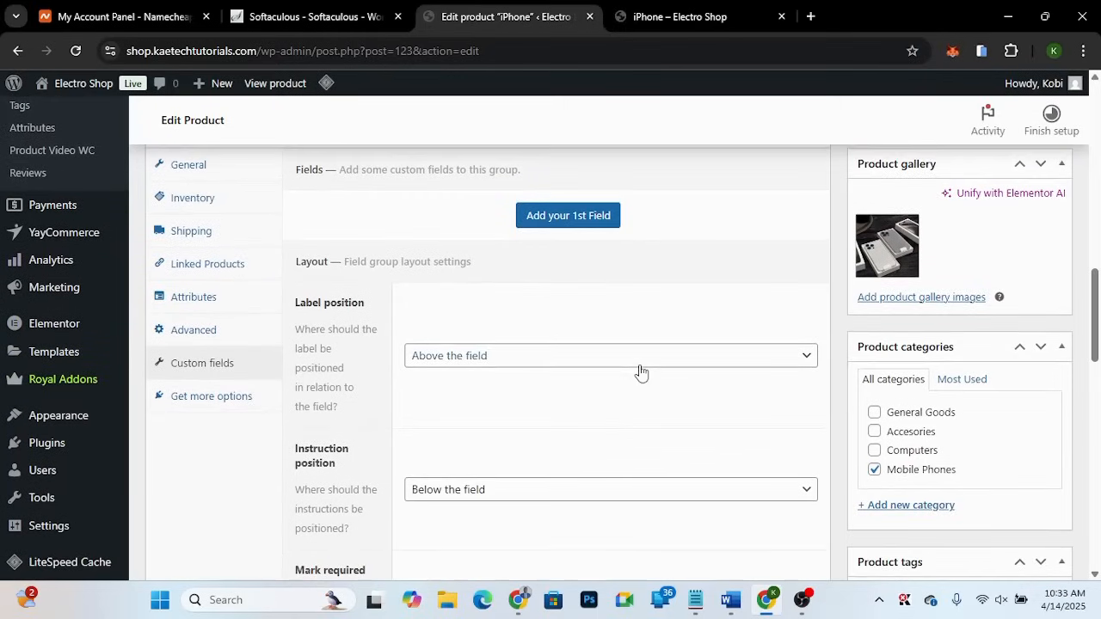
pyautogui.scroll(-1, 640, 372)
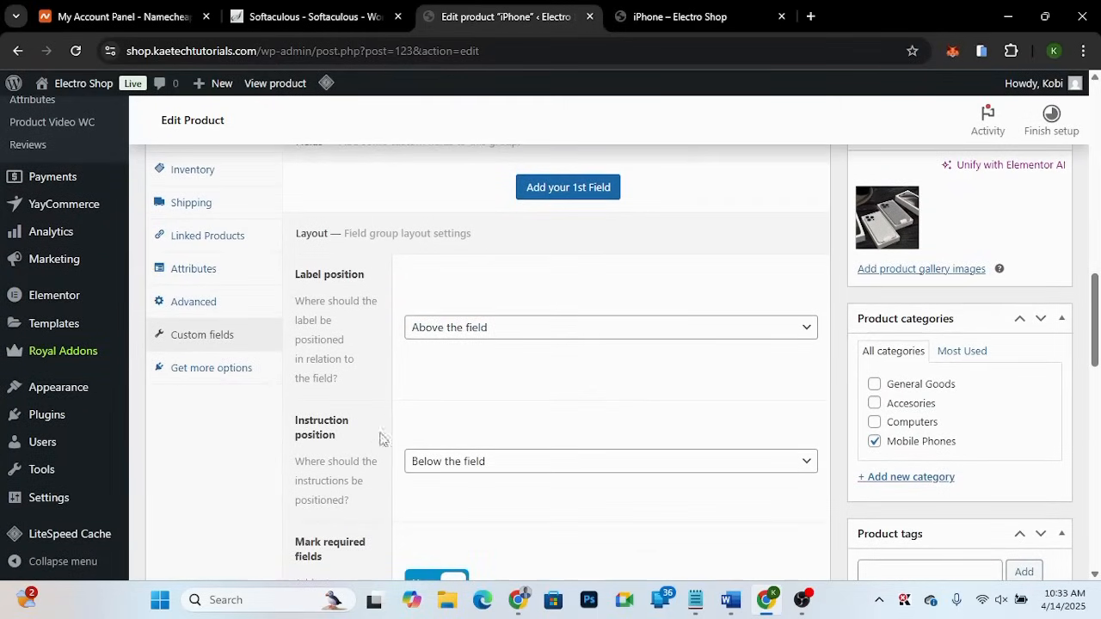
pyautogui.scroll(-3, 381, 523)
pyautogui.scroll(3, 381, 523)
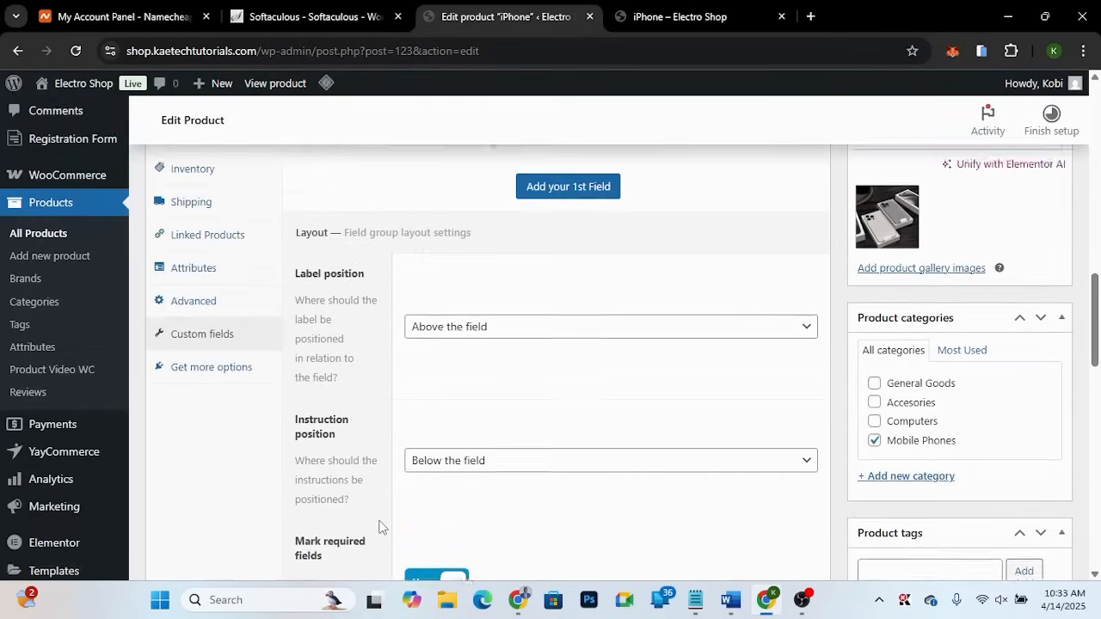
pyautogui.scroll(1, 381, 524)
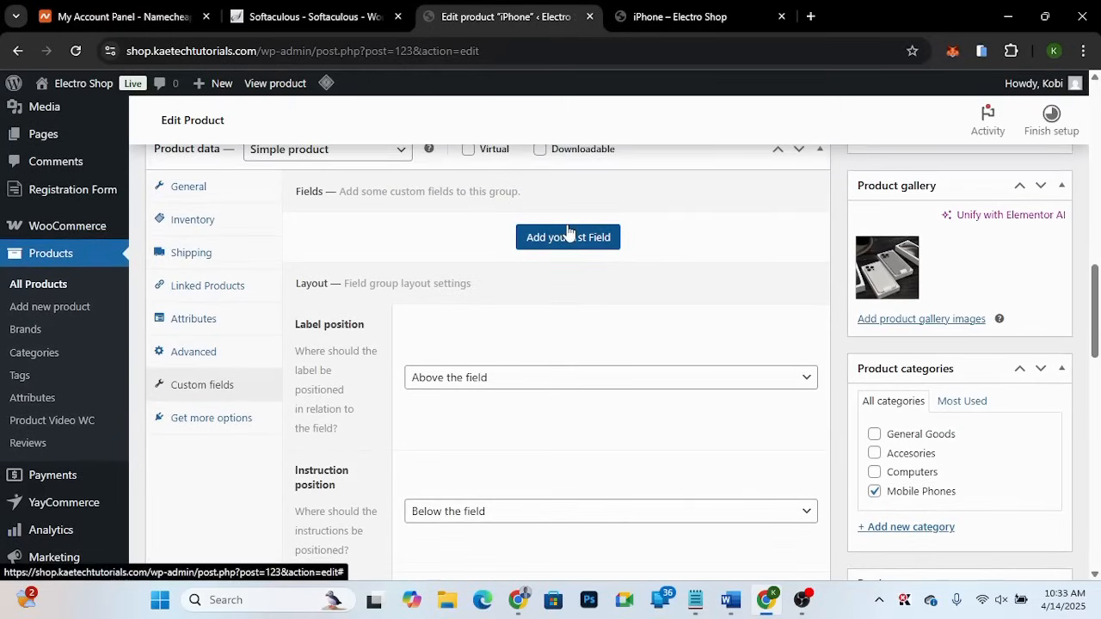
pyautogui.click(568, 235)
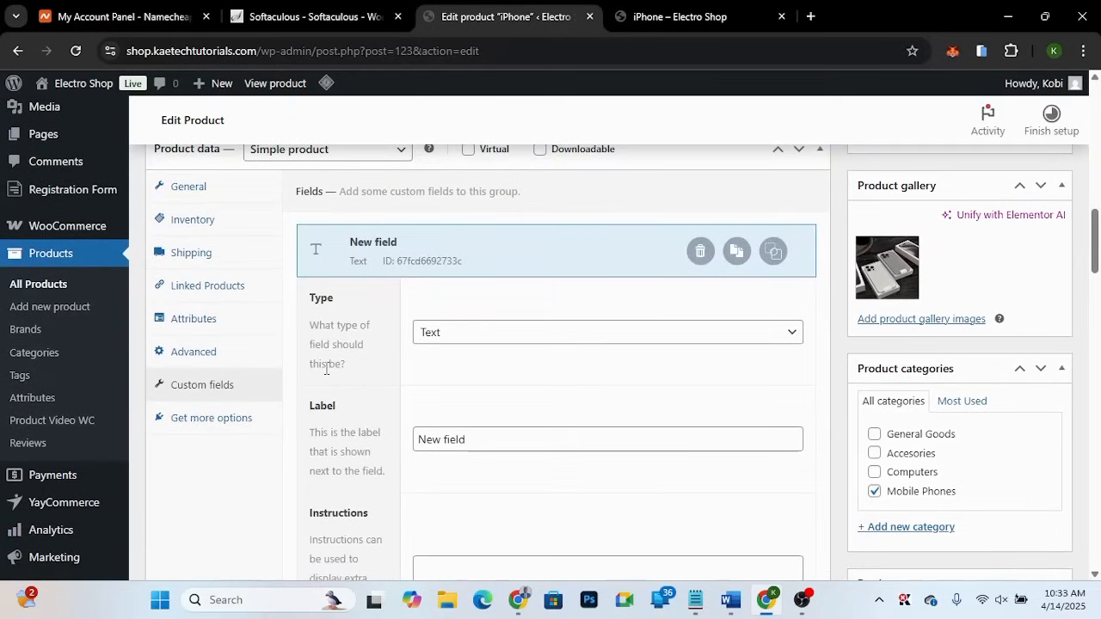
pyautogui.click(516, 337)
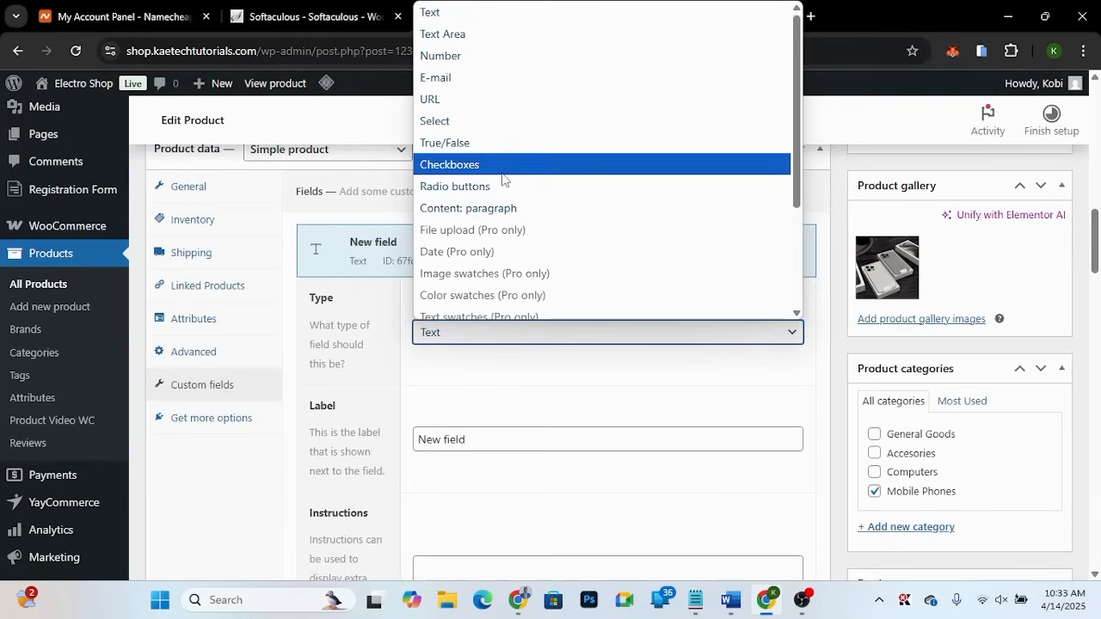
pyautogui.scroll(-2, 503, 179)
pyautogui.scroll(2, 504, 179)
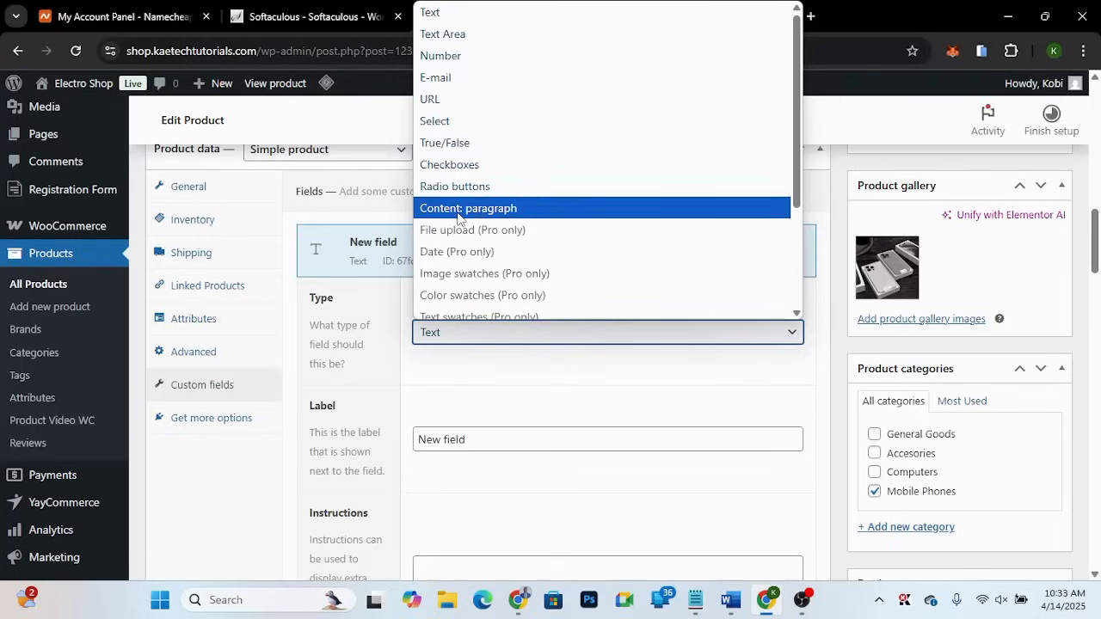
pyautogui.click(453, 19)
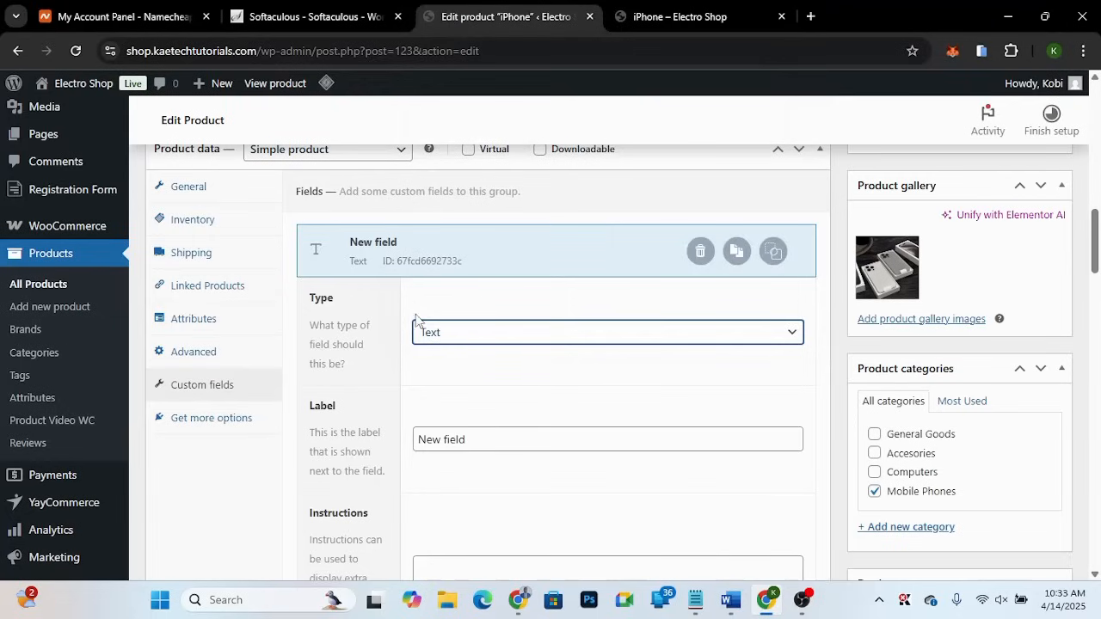
pyautogui.click(475, 333)
pyautogui.click(475, 332)
# Step: Set the new text field's label to "Custom Name"
pyautogui.scroll(-2, 495, 383)
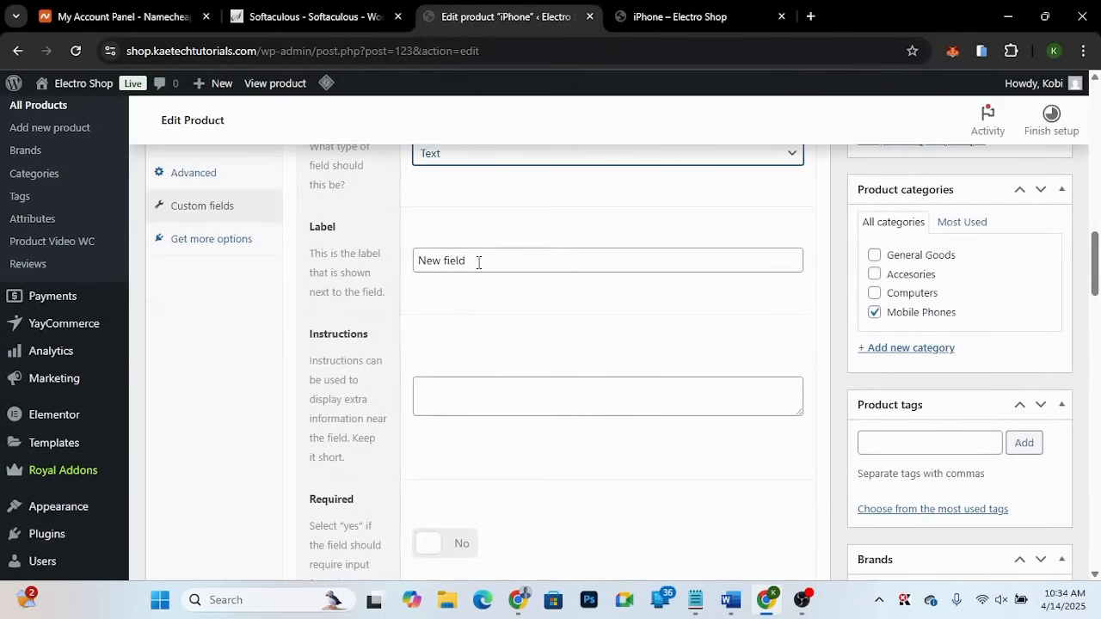
pyautogui.moveTo(479, 262); pyautogui.dragTo(417, 262)
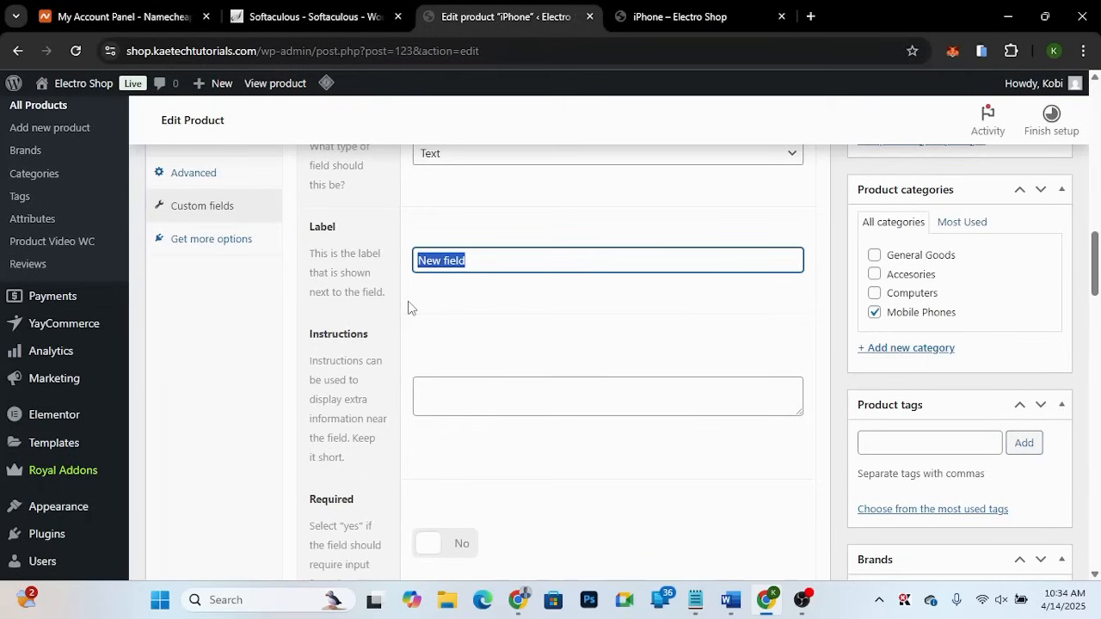
pyautogui.write('Cust')
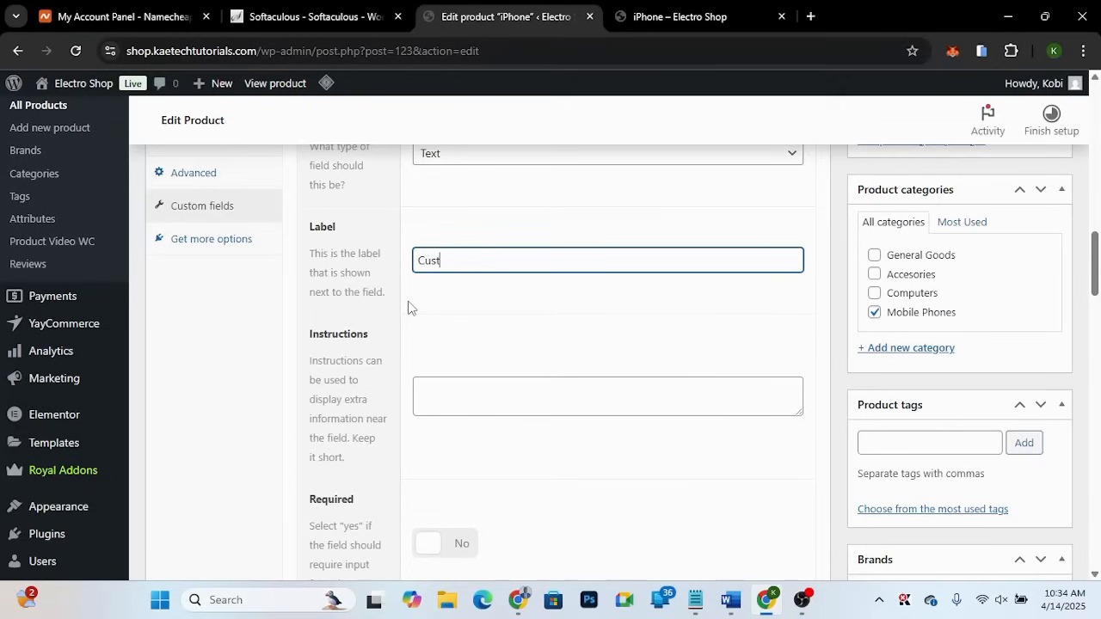
pyautogui.write('om Name')
# Step: Enter the instructions "Write the custom name that you want on the phone" for the Custom Name field
pyautogui.click(461, 403)
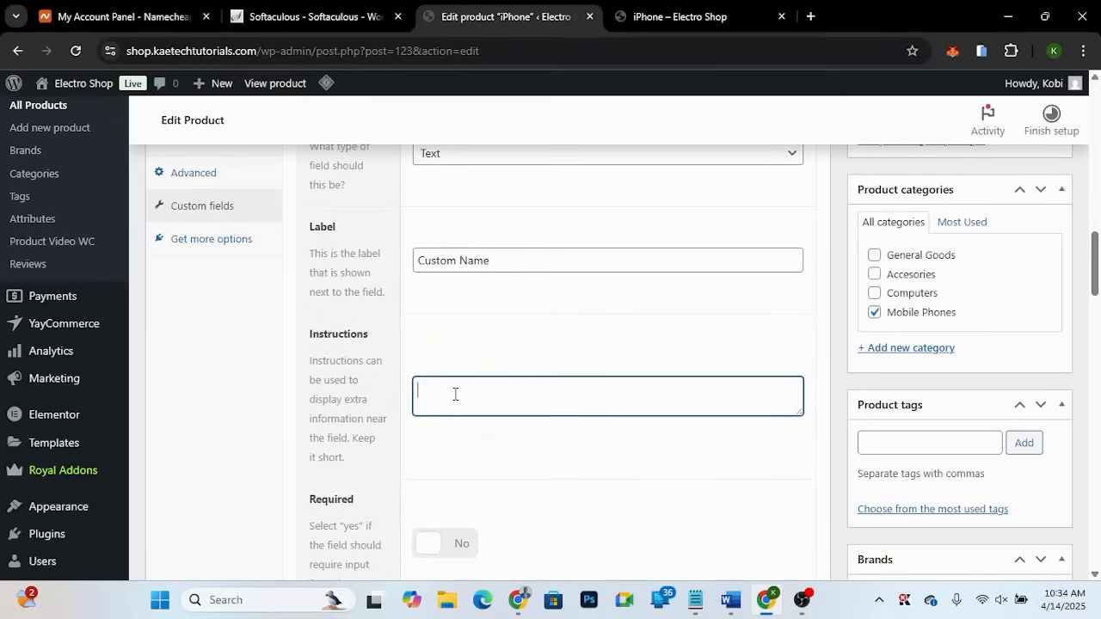
pyautogui.write('Write the custom name t')
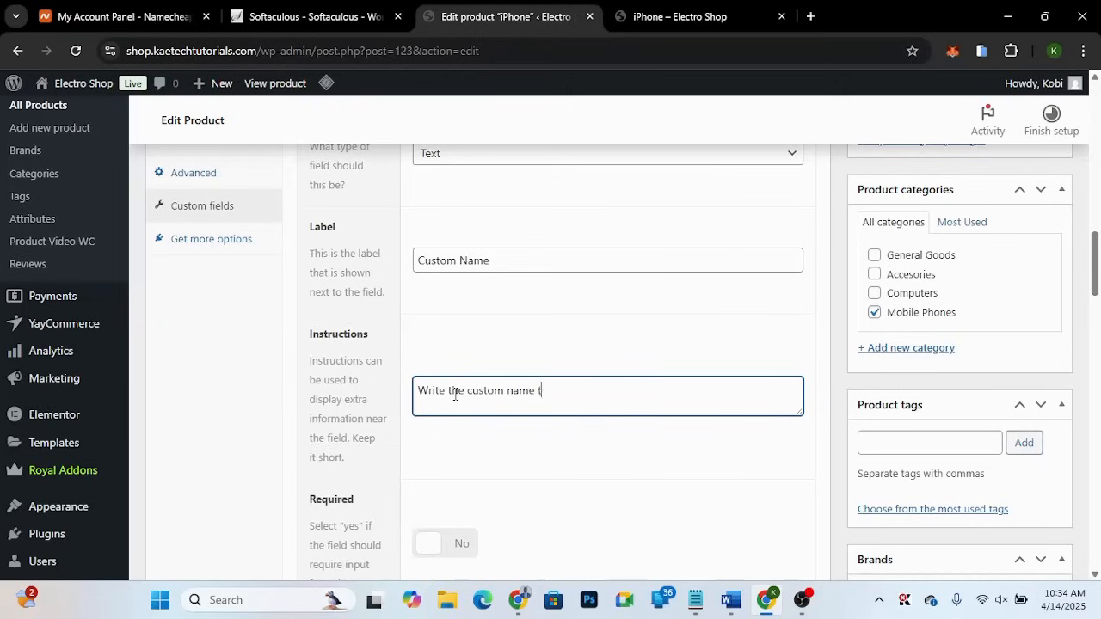
pyautogui.write('hat you want on the back on')
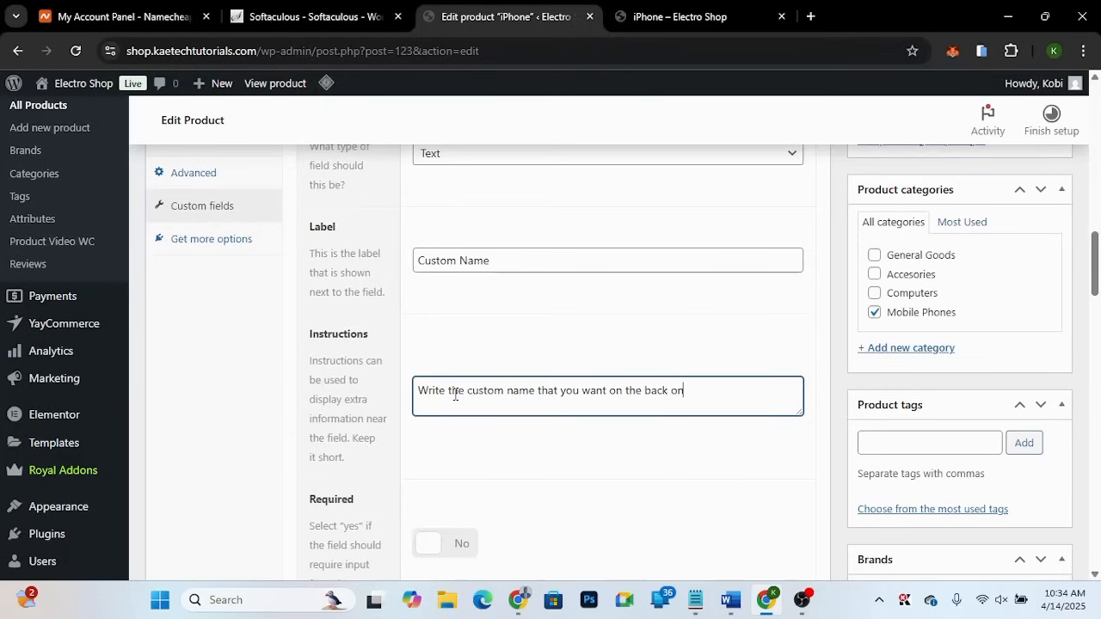
pyautogui.press('BackSpace')
pyautogui.press('BackSpace')
pyautogui.press('BackSpace')
# Step: Make the Custom Name field required and revert it to optional
pyautogui.scroll(-1, 435, 452)
pyautogui.scroll(-1, 435, 453)
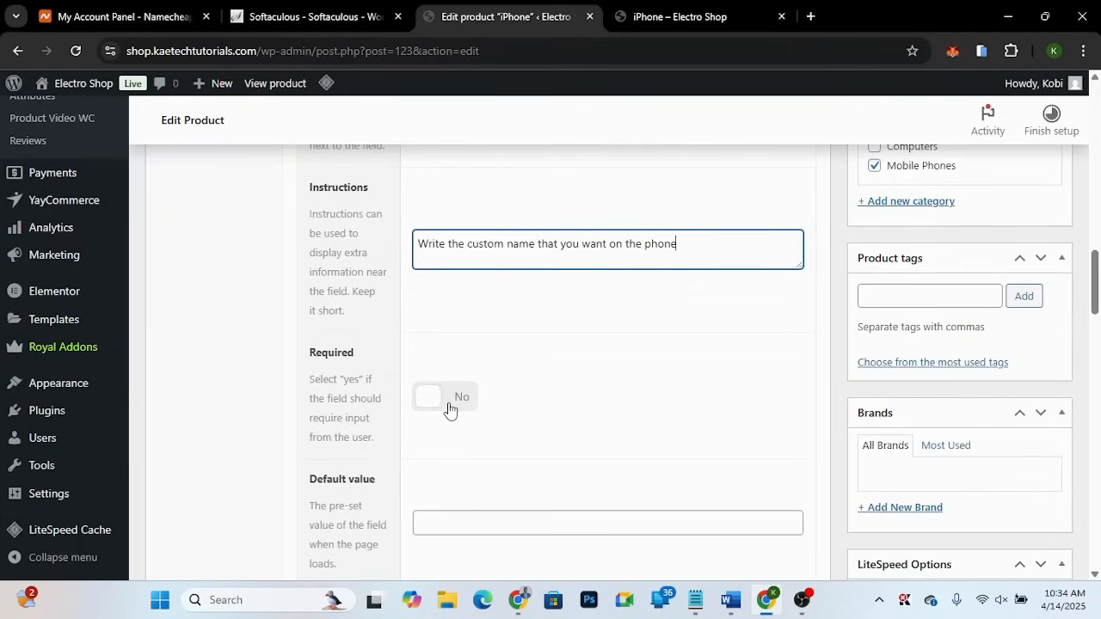
pyautogui.click(449, 407)
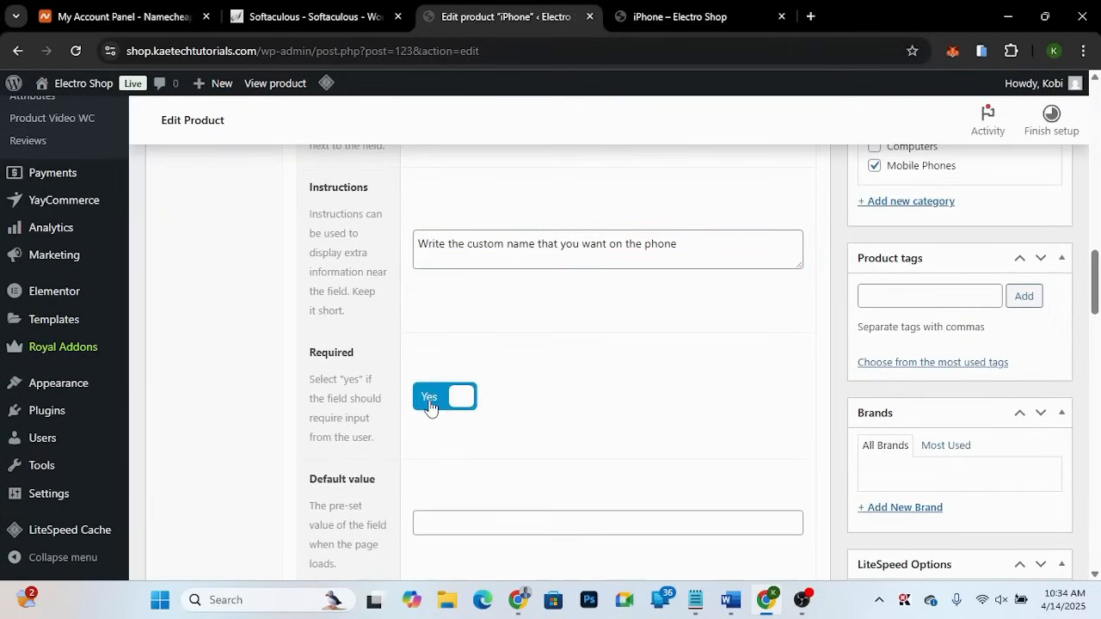
pyautogui.click(430, 406)
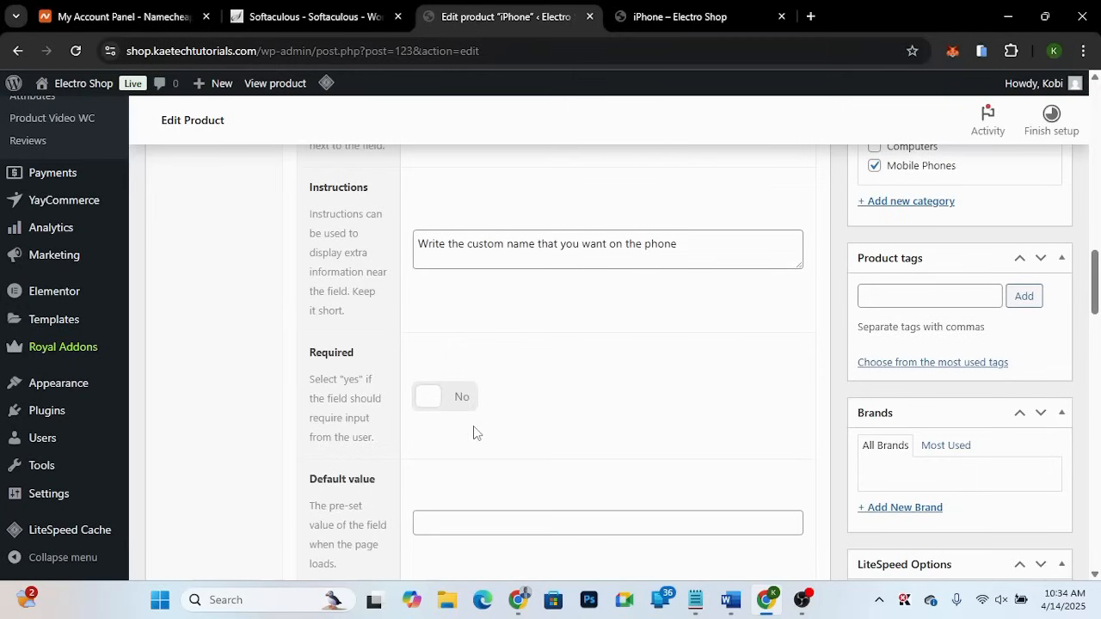
# Step: Set the Custom Name field's placeholder text to "custom name"
pyautogui.scroll(-1, 473, 459)
pyautogui.scroll(-2, 473, 458)
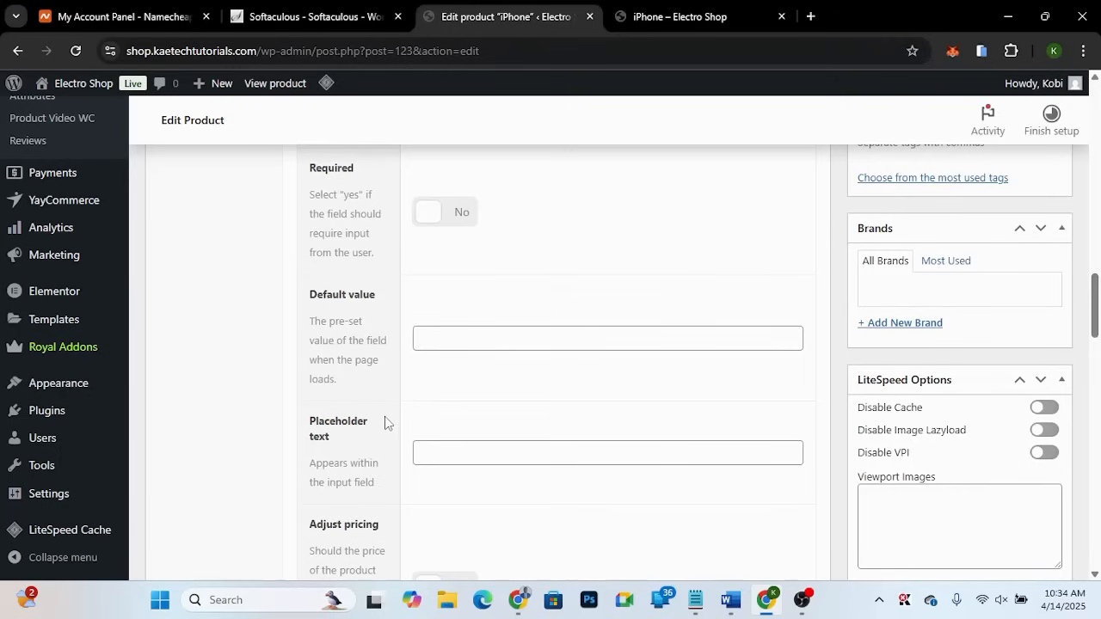
pyautogui.scroll(-3, 389, 423)
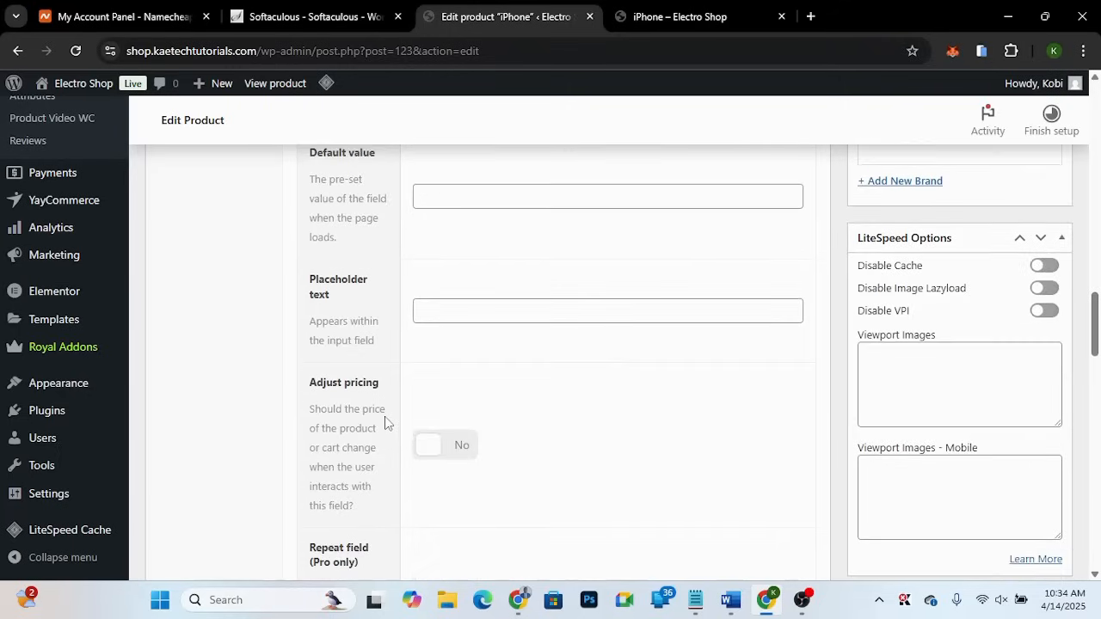
pyautogui.click(430, 313)
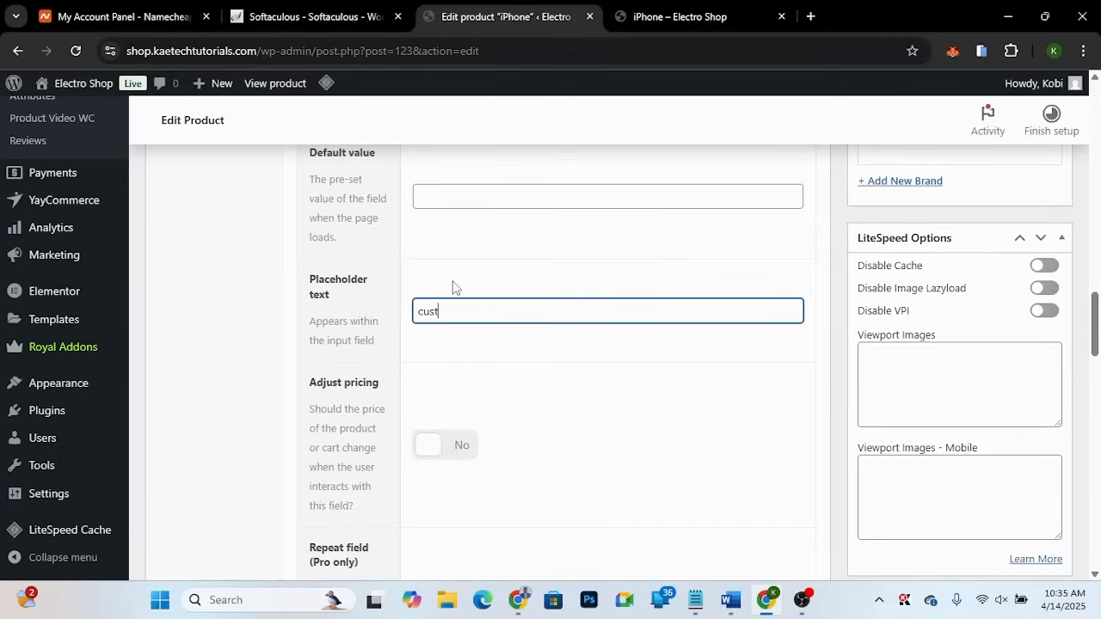
pyautogui.write('custom name')
# Step: Enable price adjustment for the Custom Name field with a flat fee (not quantity-based) of 100
pyautogui.scroll(-2, 366, 404)
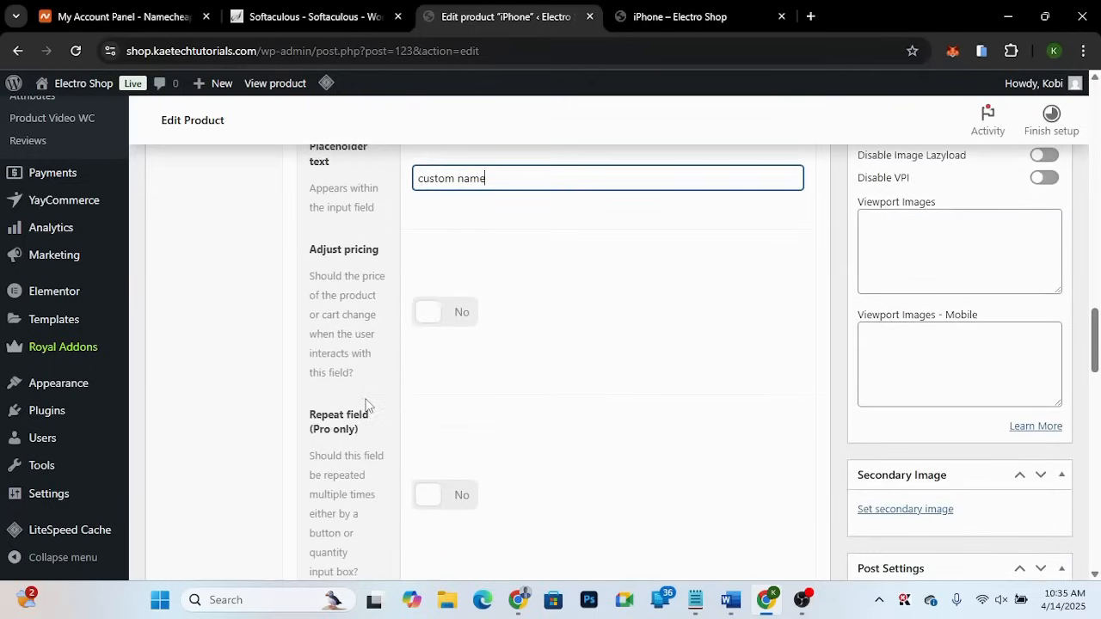
pyautogui.click(451, 325)
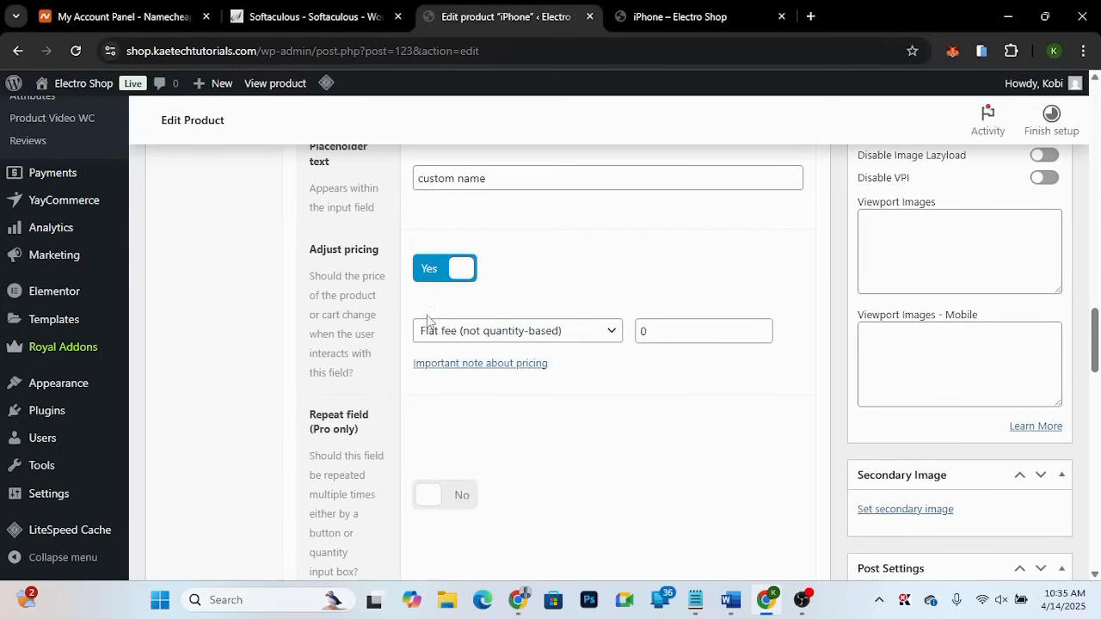
pyautogui.click(482, 338)
pyautogui.click(482, 338)
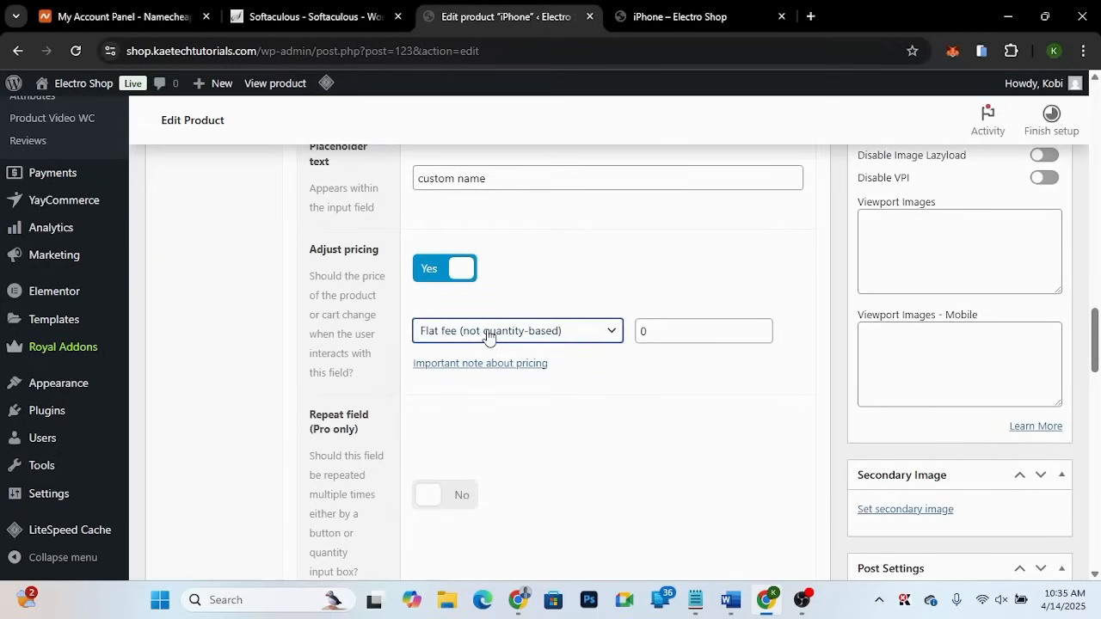
pyautogui.click(643, 332)
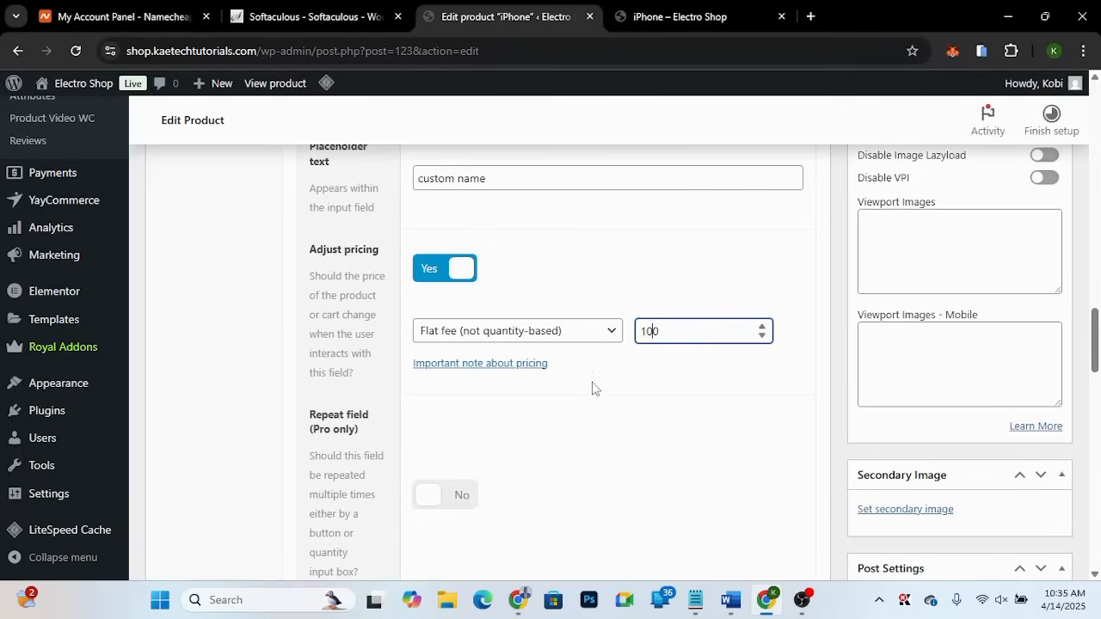
pyautogui.scroll(-2, 592, 389)
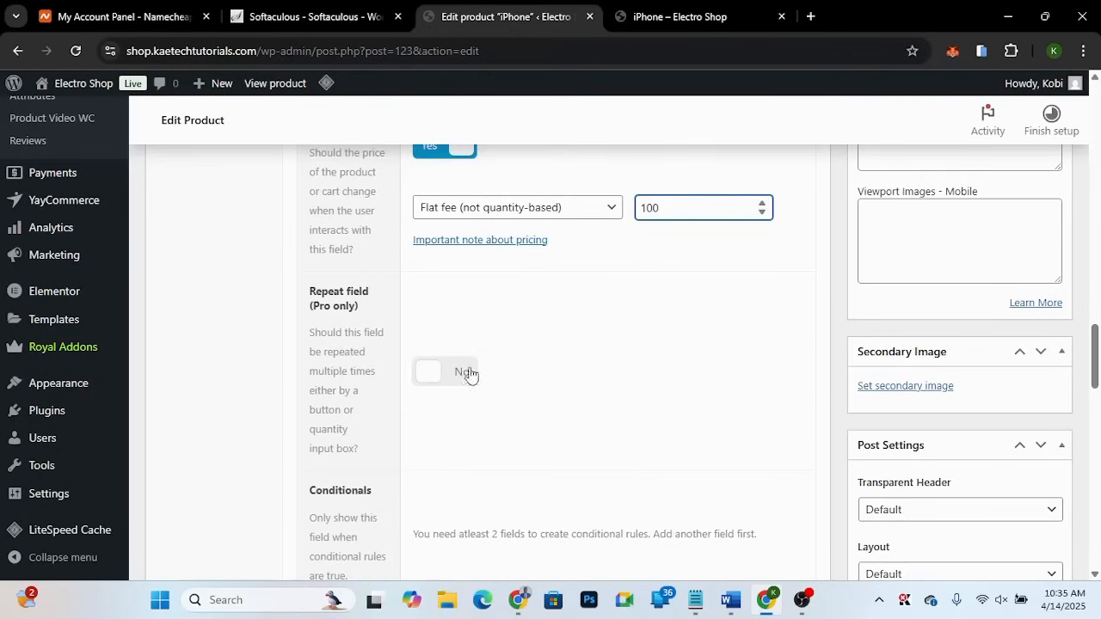
pyautogui.scroll(-2, 553, 436)
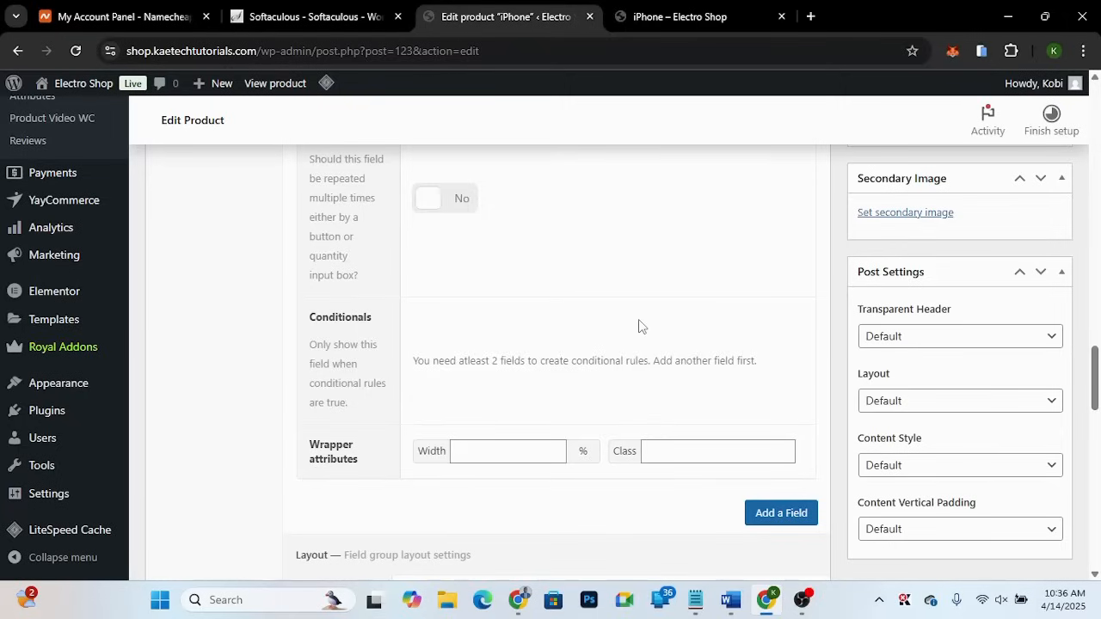
# Step: Add a second custom field to the iPhone product and set its type to True/False
pyautogui.scroll(5, 638, 326)
pyautogui.scroll(-4, 638, 326)
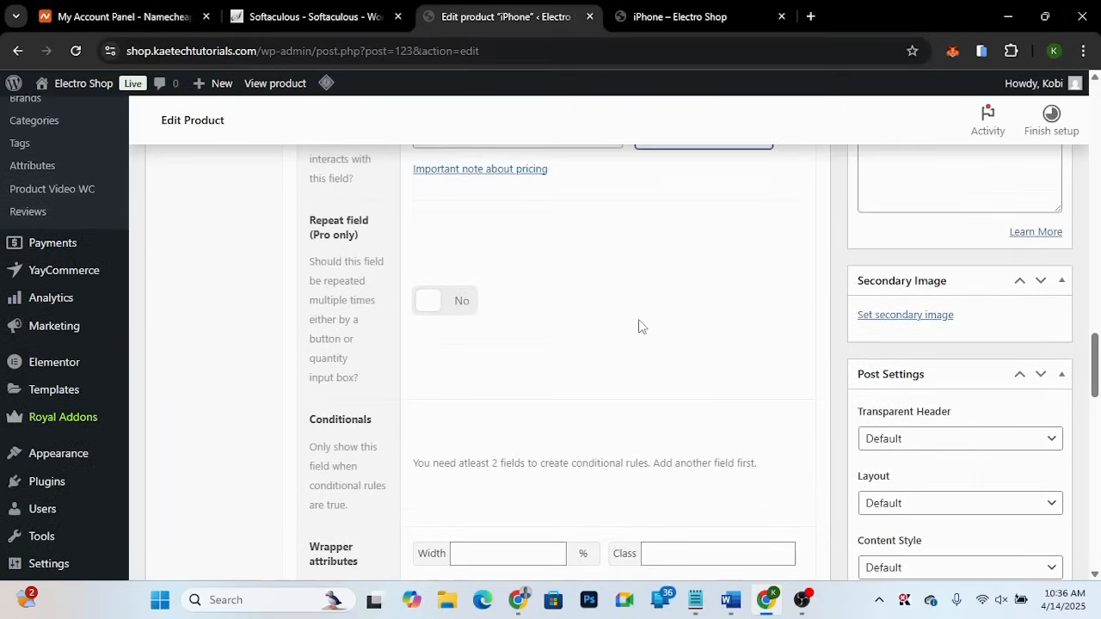
pyautogui.scroll(-1, 731, 519)
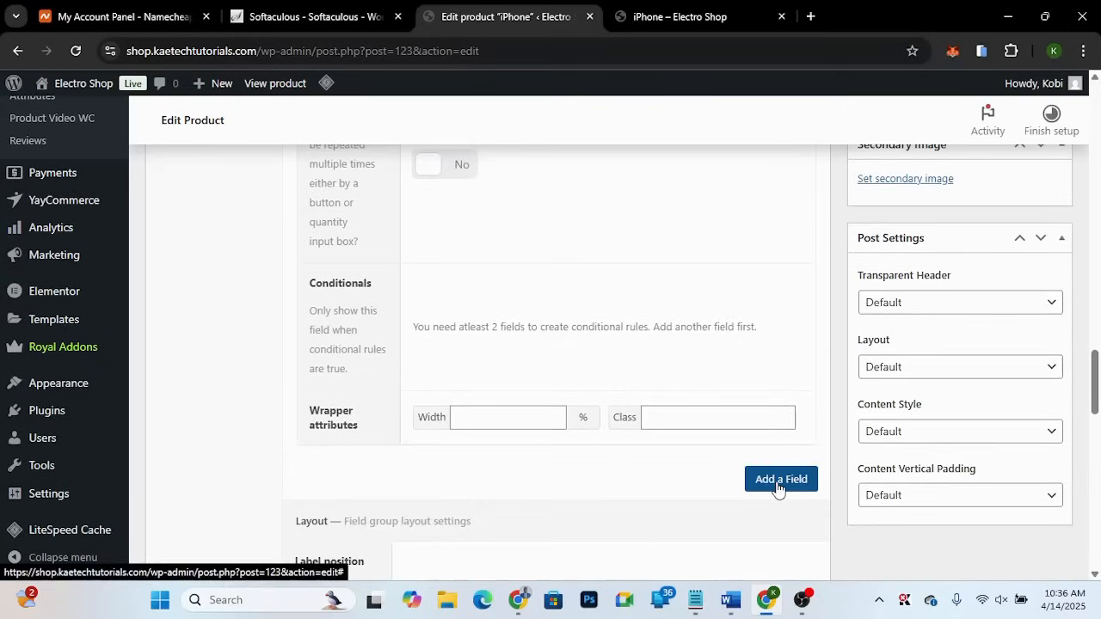
pyautogui.click(777, 487)
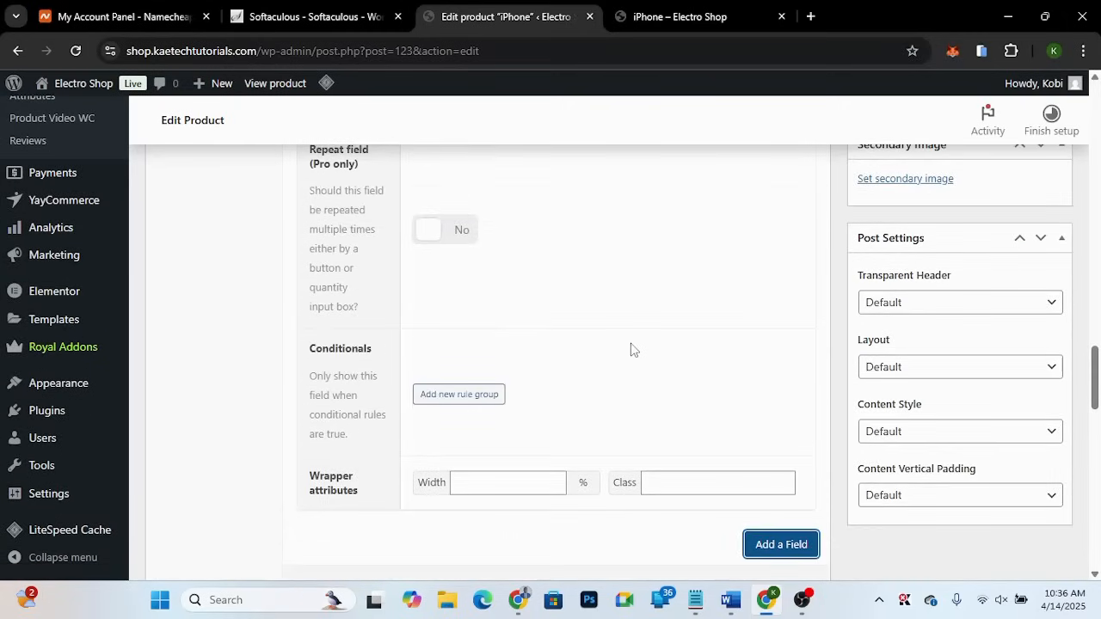
pyautogui.scroll(4, 630, 349)
pyautogui.scroll(9, 630, 350)
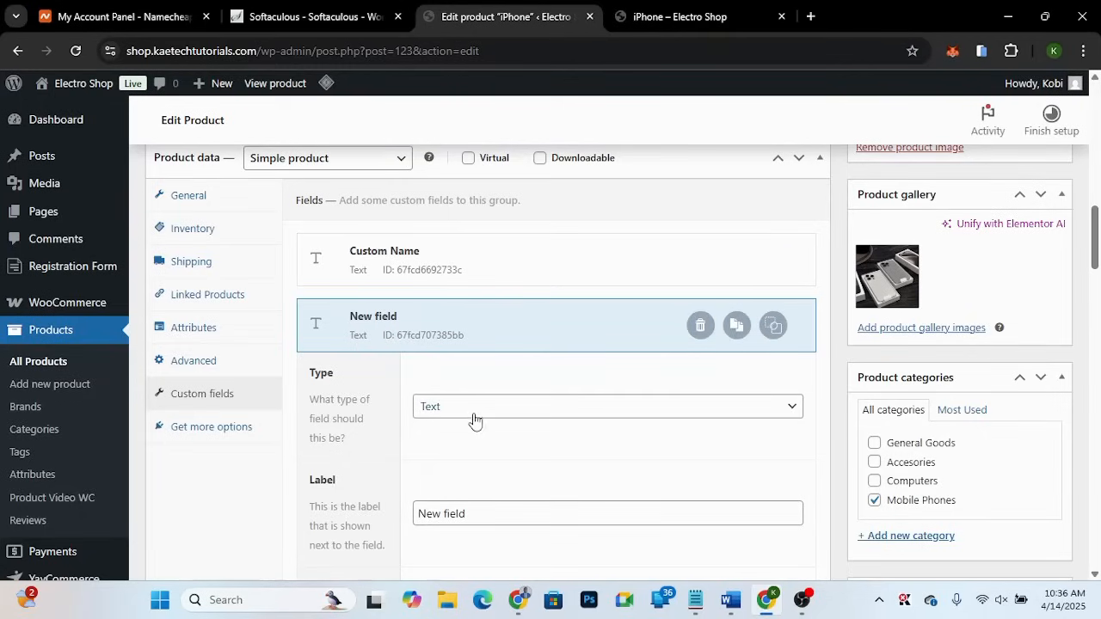
pyautogui.scroll(-1, 474, 437)
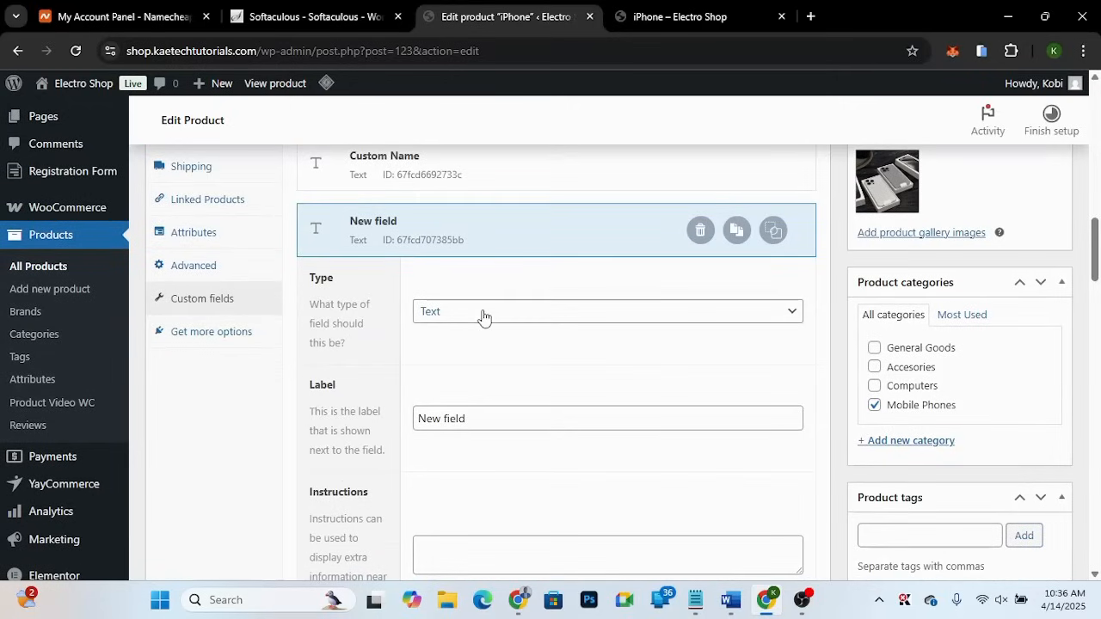
pyautogui.click(485, 317)
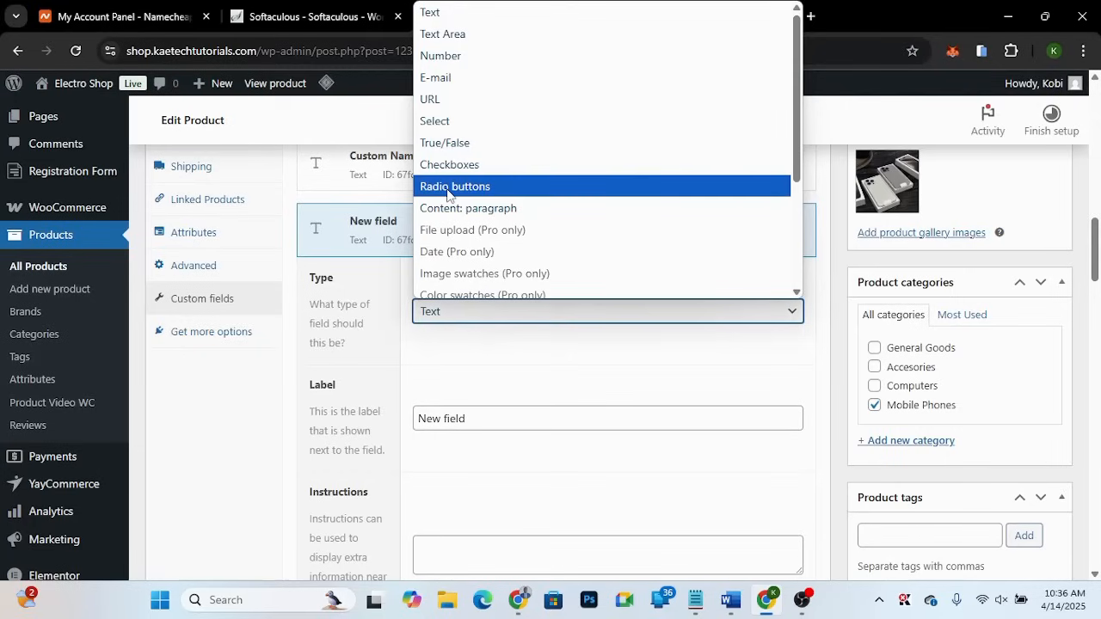
pyautogui.click(451, 146)
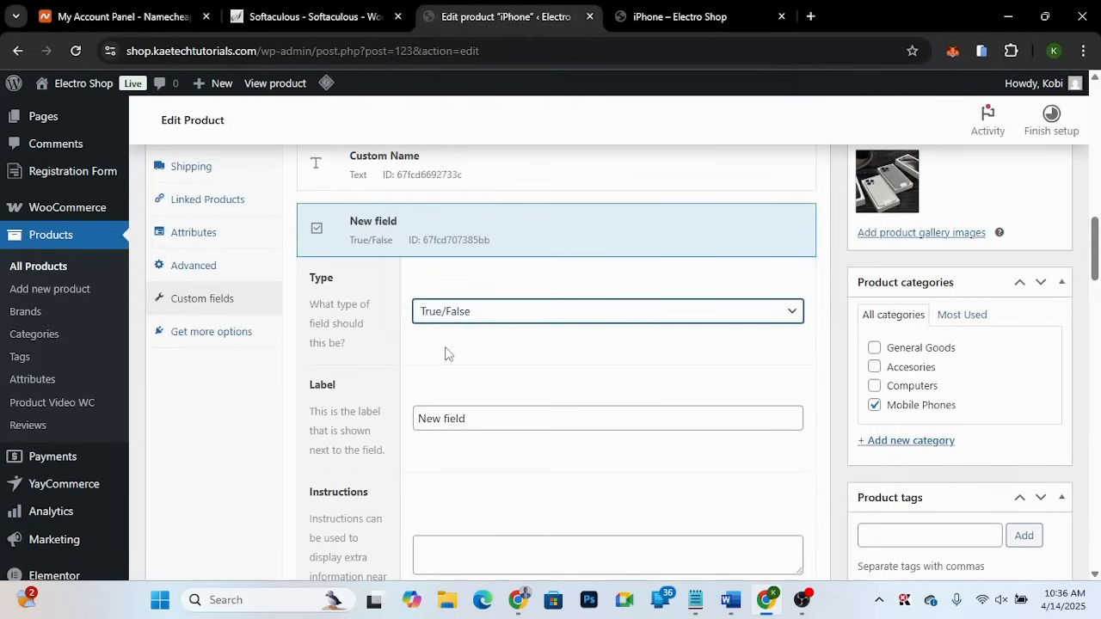
# Step: Review the new True/False field's settings down to its wrapper attributes and delete the field
pyautogui.scroll(-1, 514, 380)
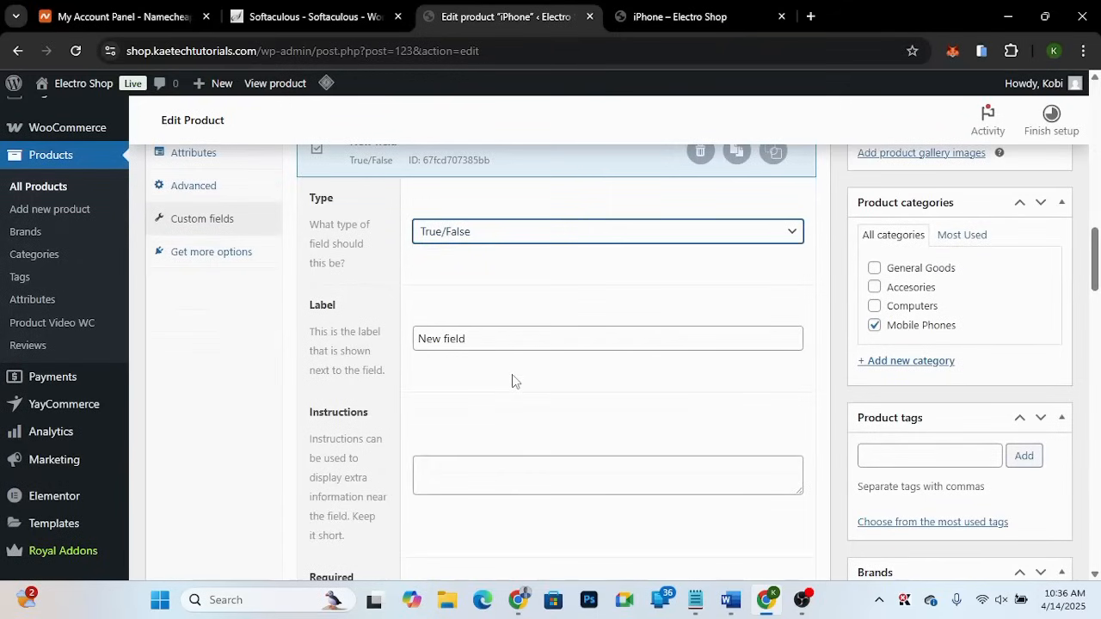
pyautogui.scroll(-1, 514, 380)
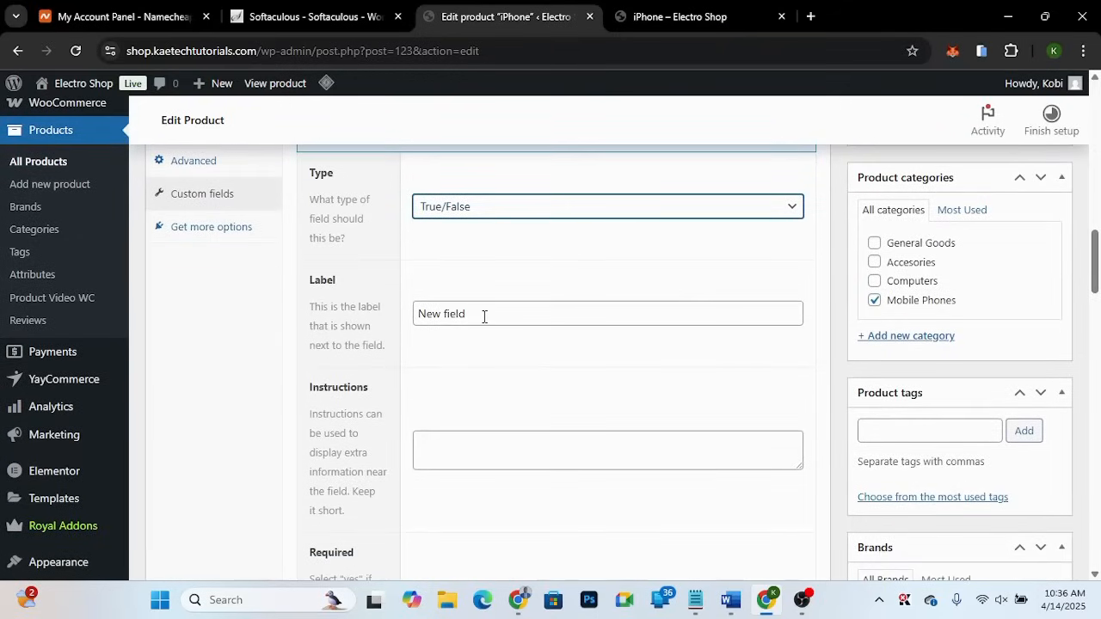
pyautogui.scroll(-5, 482, 403)
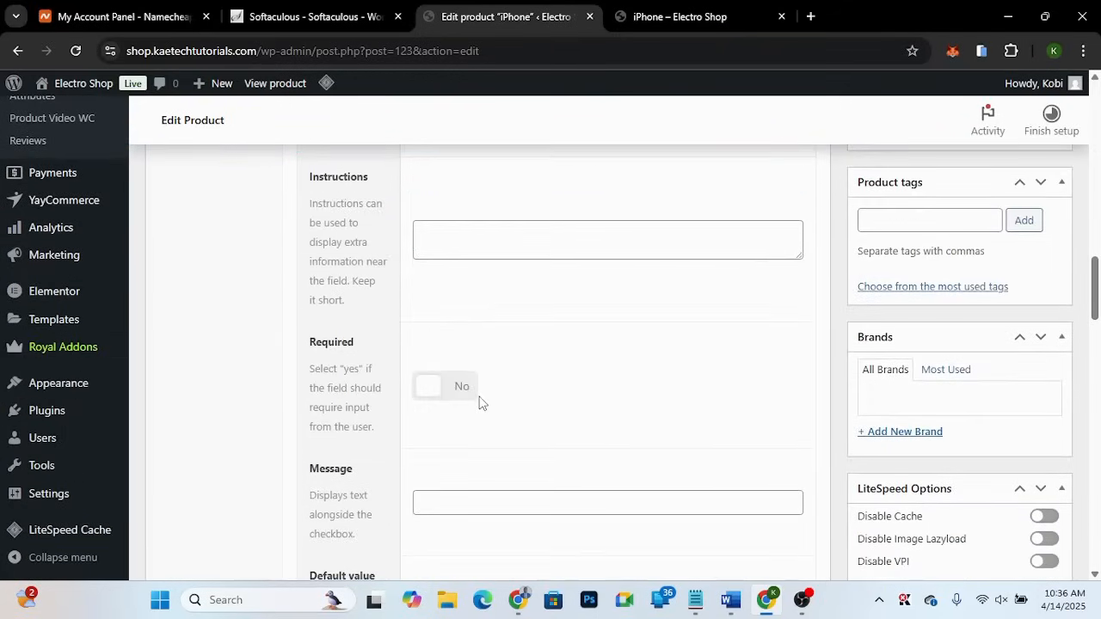
pyautogui.scroll(-4, 481, 402)
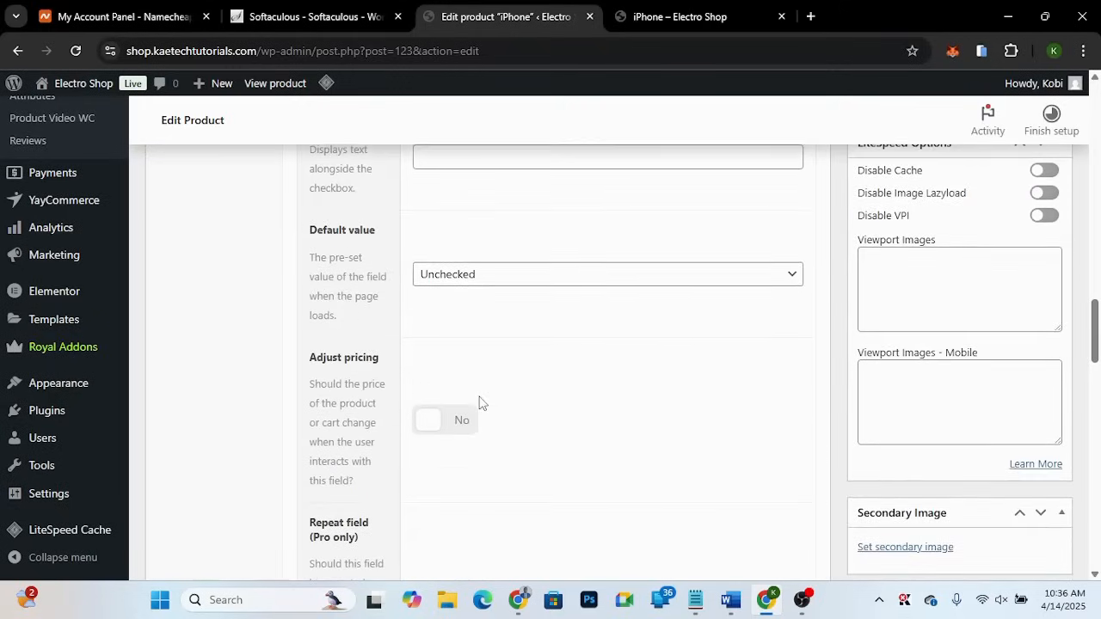
pyautogui.scroll(-3, 481, 402)
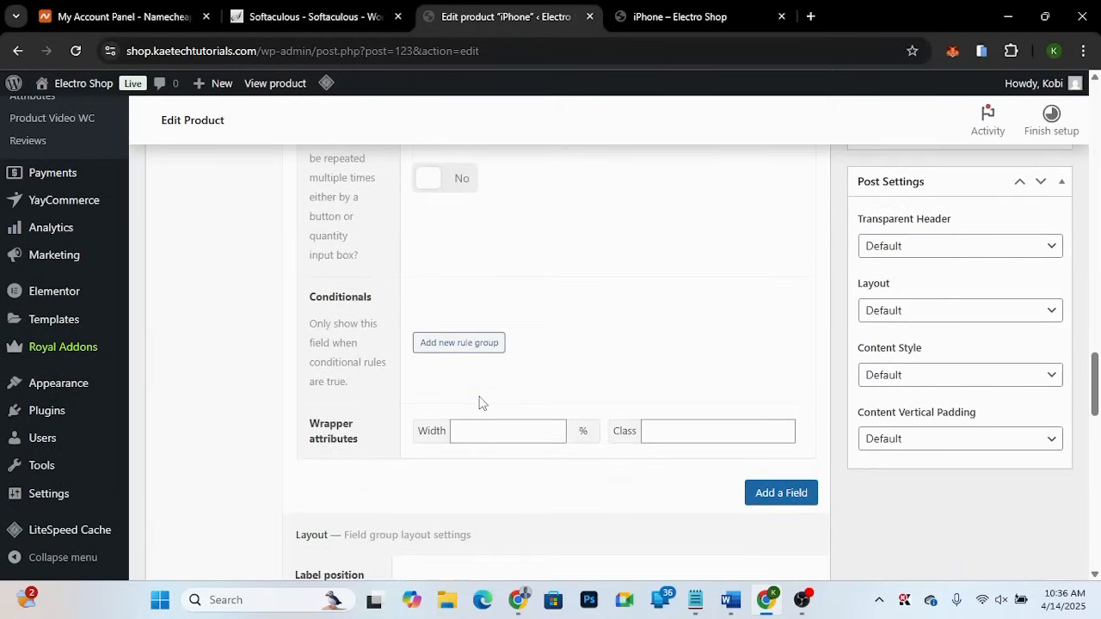
pyautogui.scroll(-1, 480, 402)
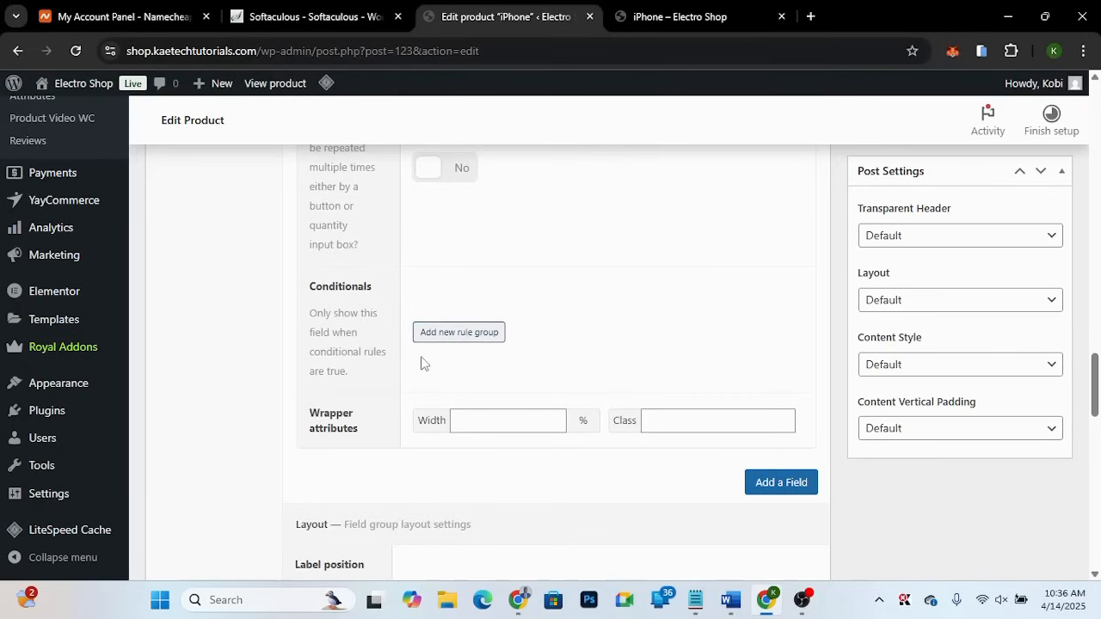
pyautogui.scroll(10, 583, 261)
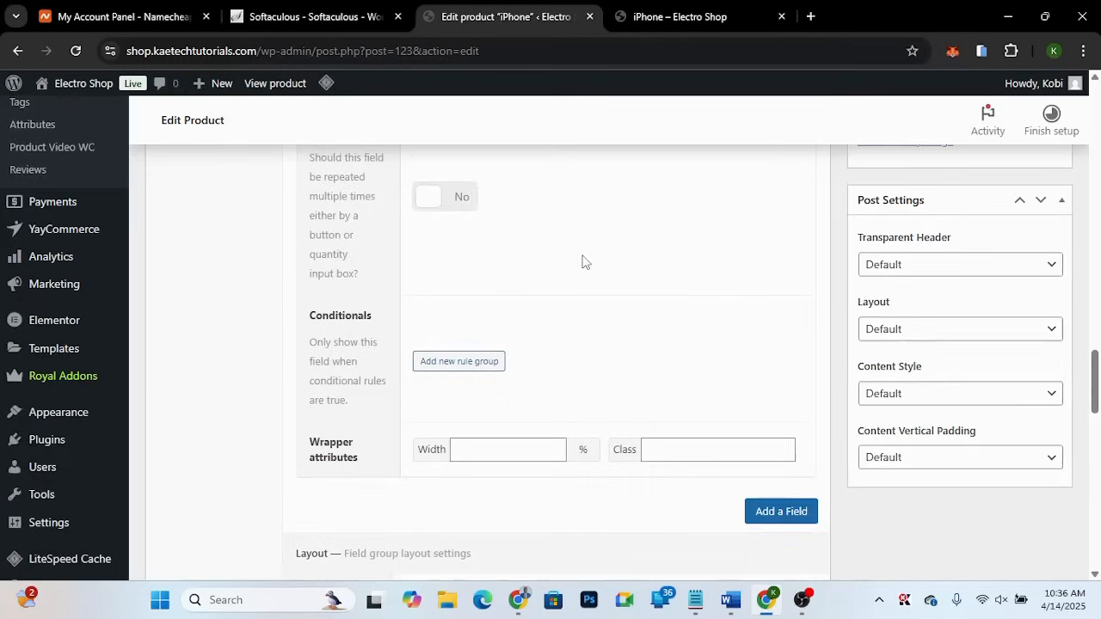
pyautogui.scroll(6, 583, 260)
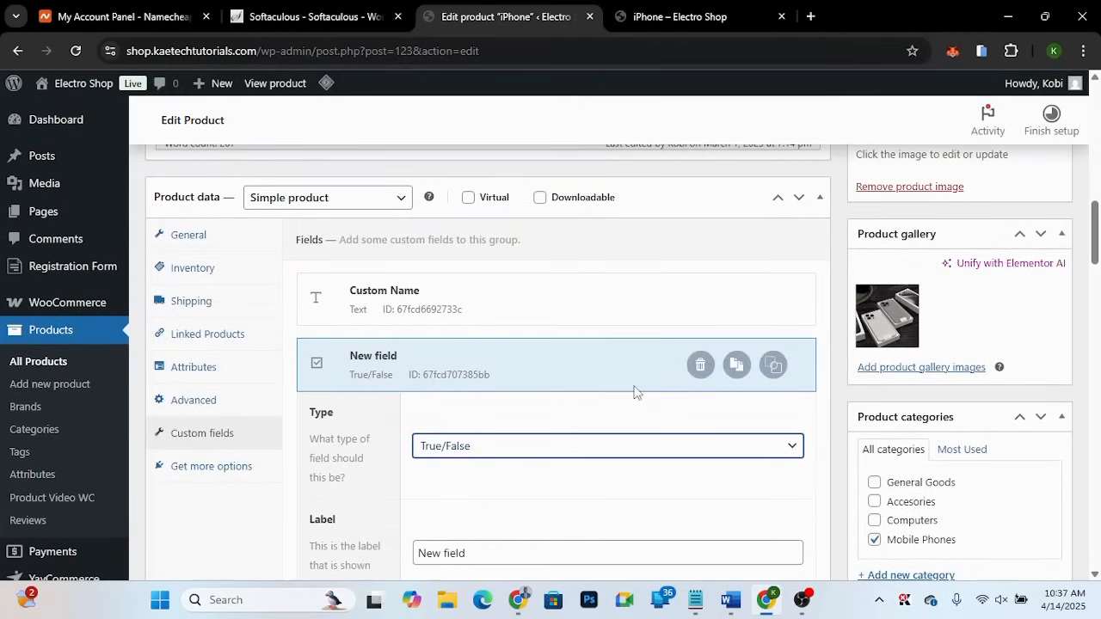
pyautogui.click(701, 370)
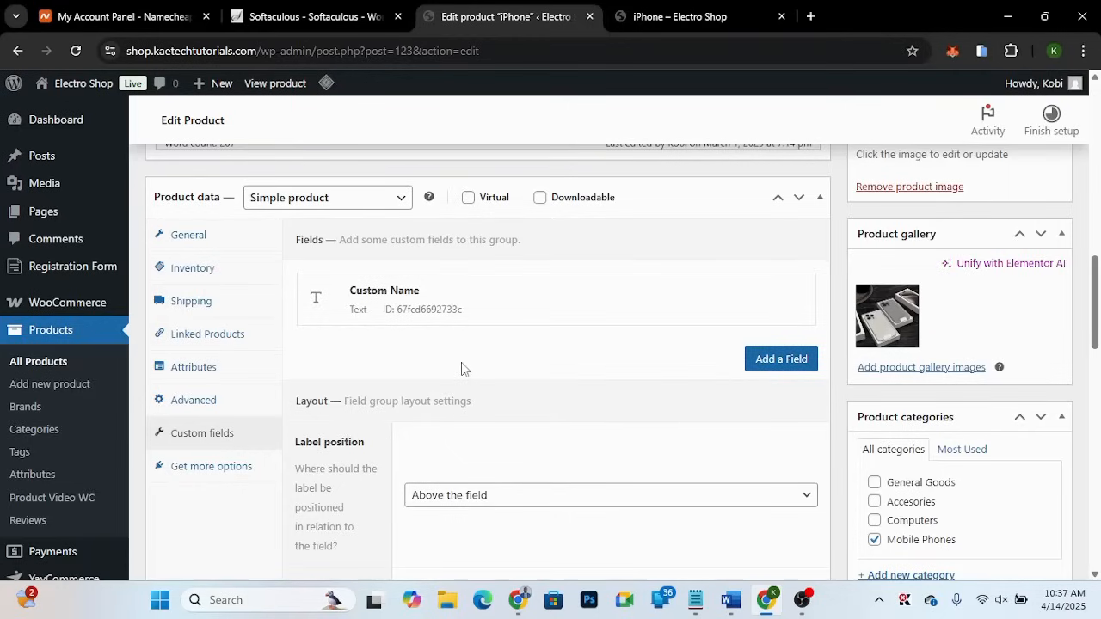
# Step: View the available label position and instruction position options in the field group's layout settings
pyautogui.scroll(-3, 461, 368)
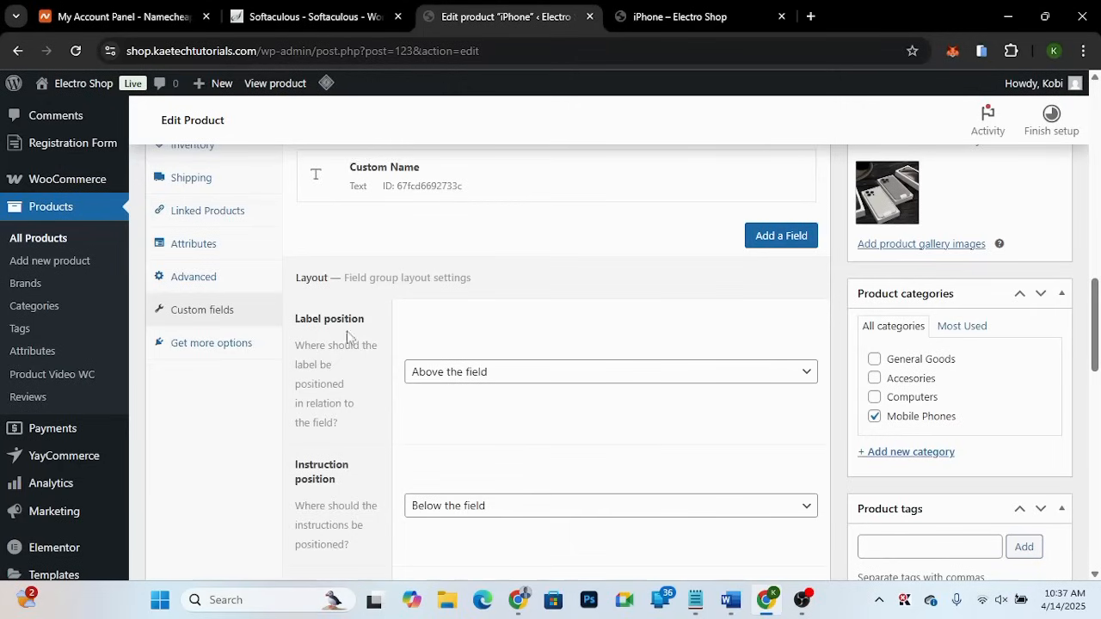
pyautogui.click(453, 376)
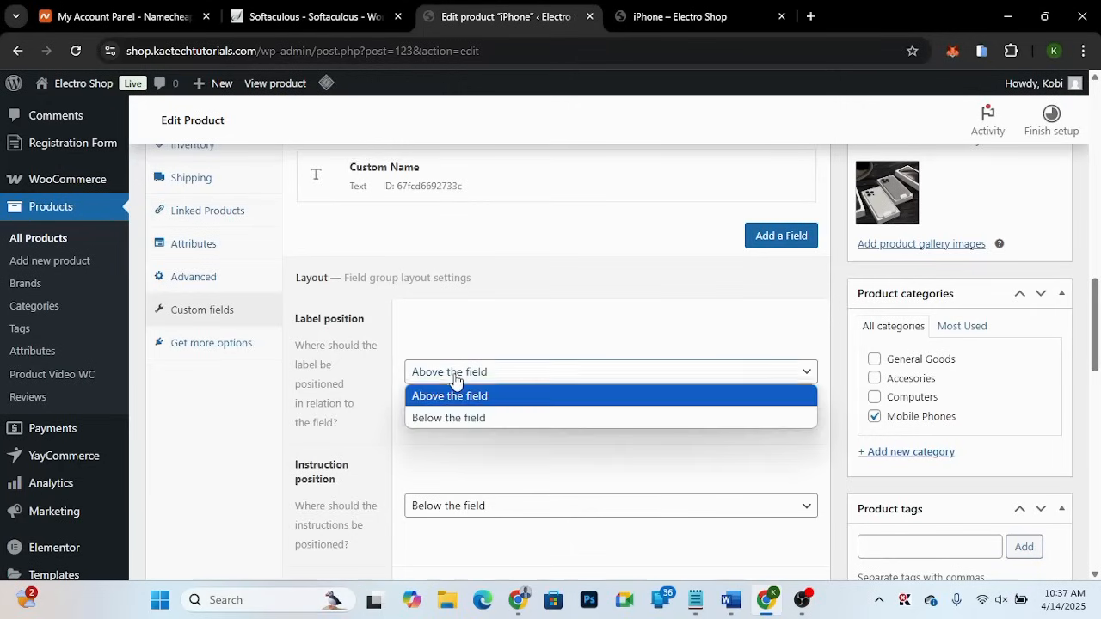
pyautogui.click(455, 378)
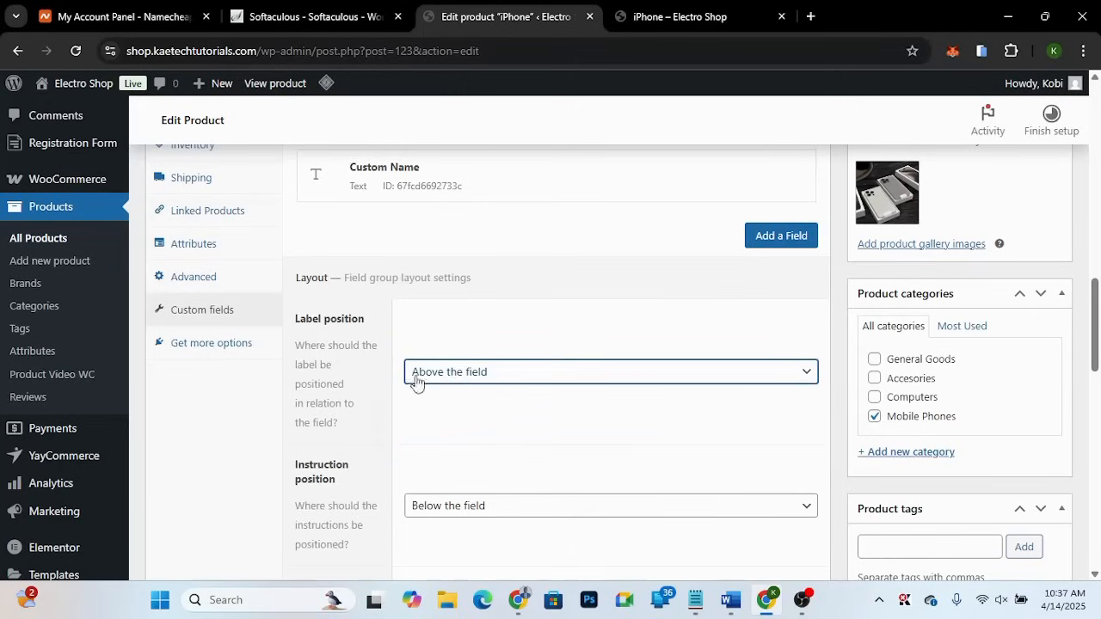
pyautogui.scroll(-2, 422, 482)
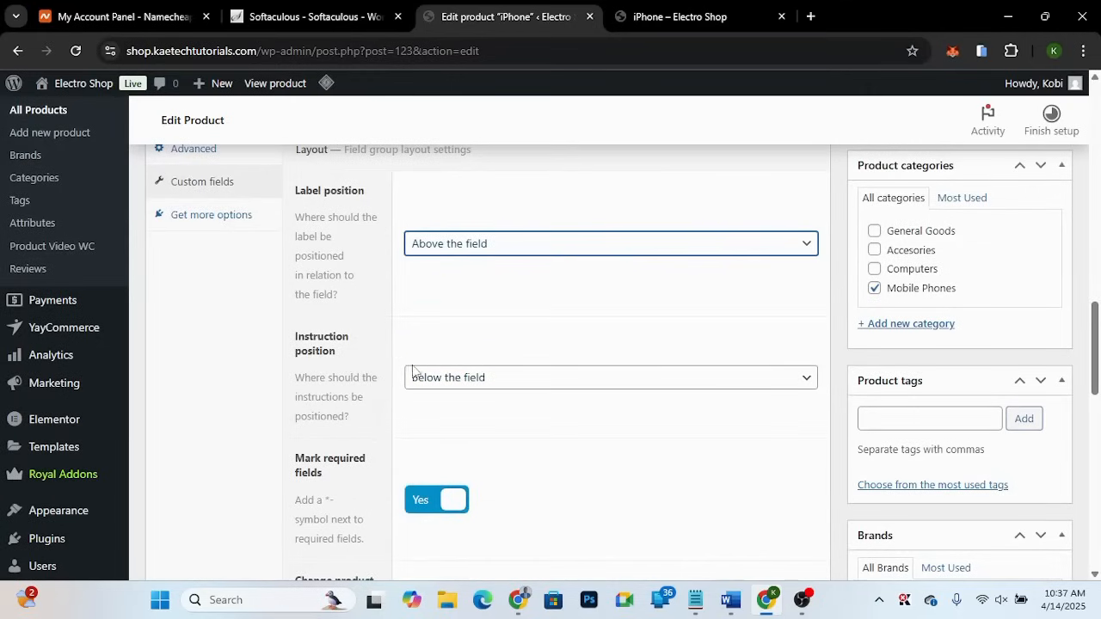
pyautogui.click(459, 383)
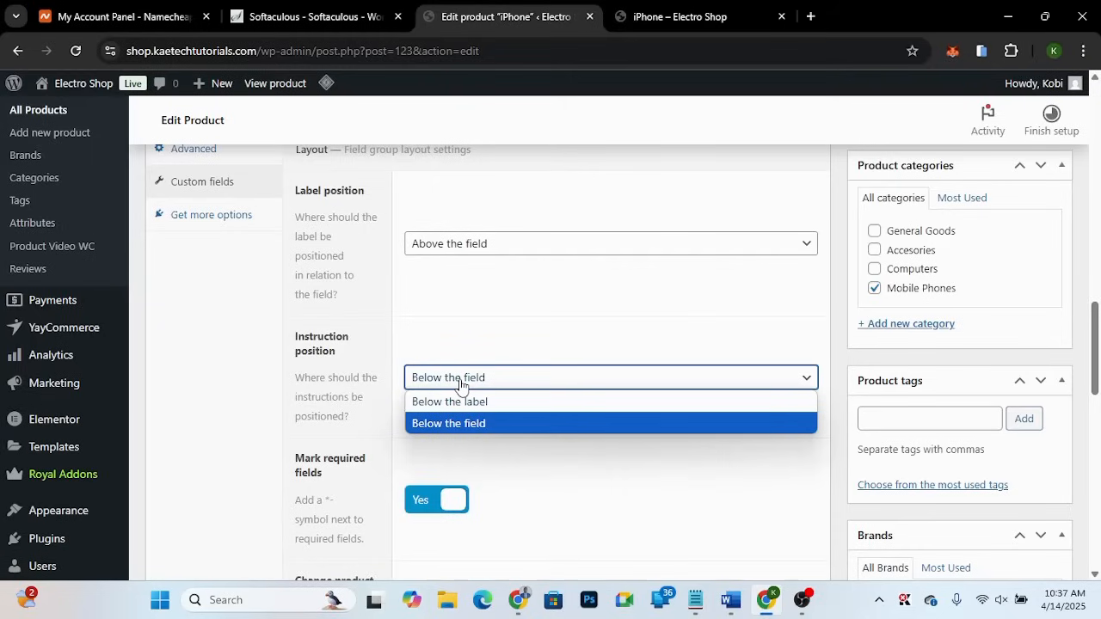
pyautogui.click(460, 383)
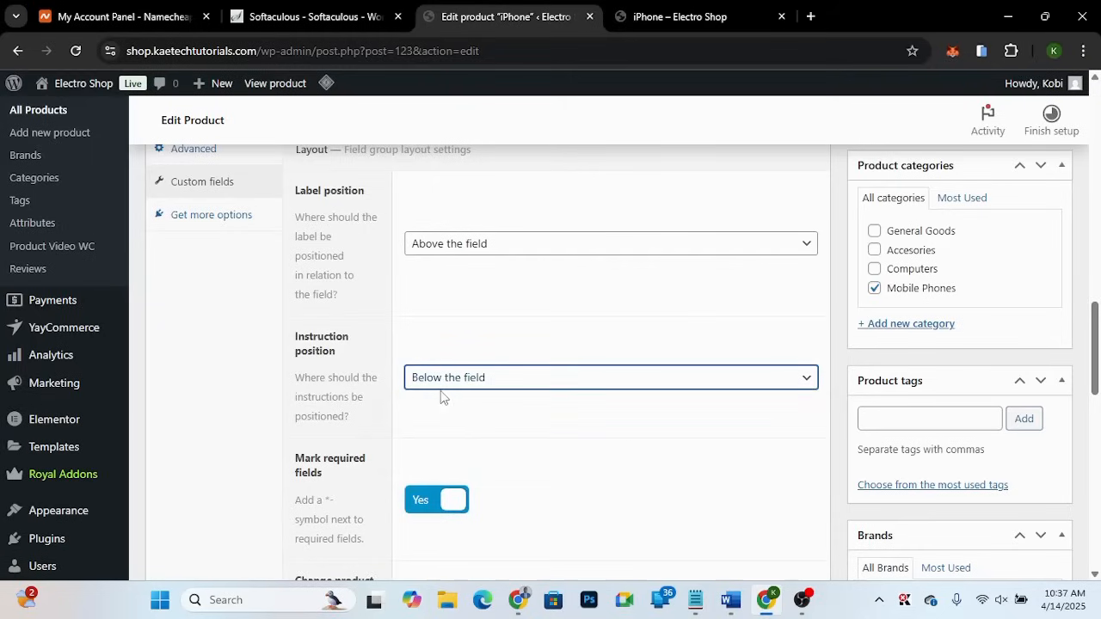
# Step: Turn off the marking of required fields in the field group's layout settings
pyautogui.scroll(-2, 385, 426)
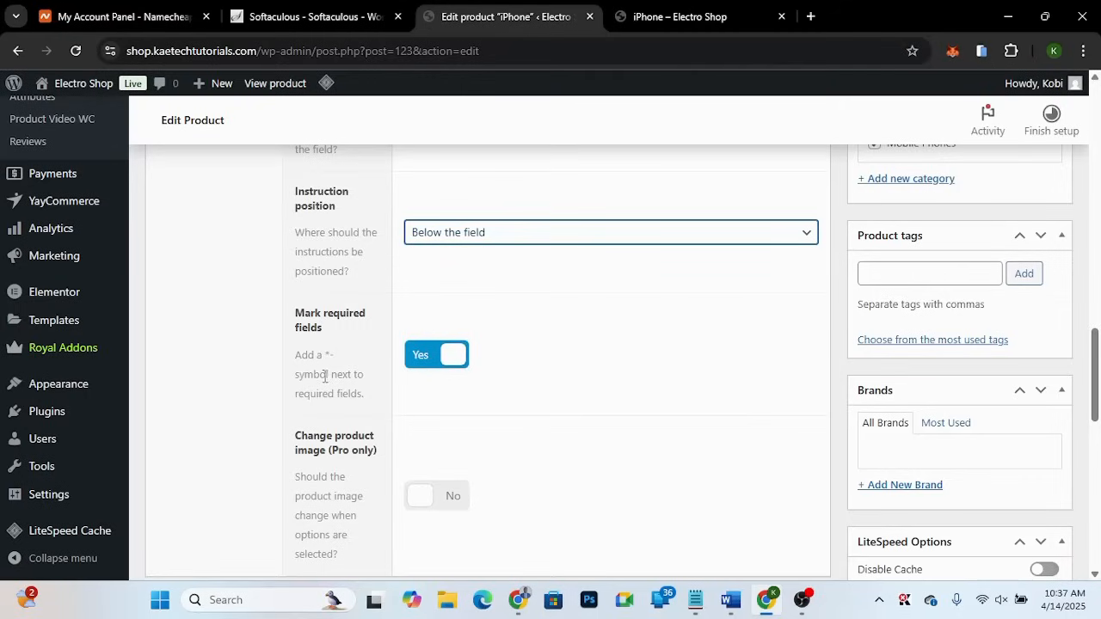
pyautogui.click(425, 372)
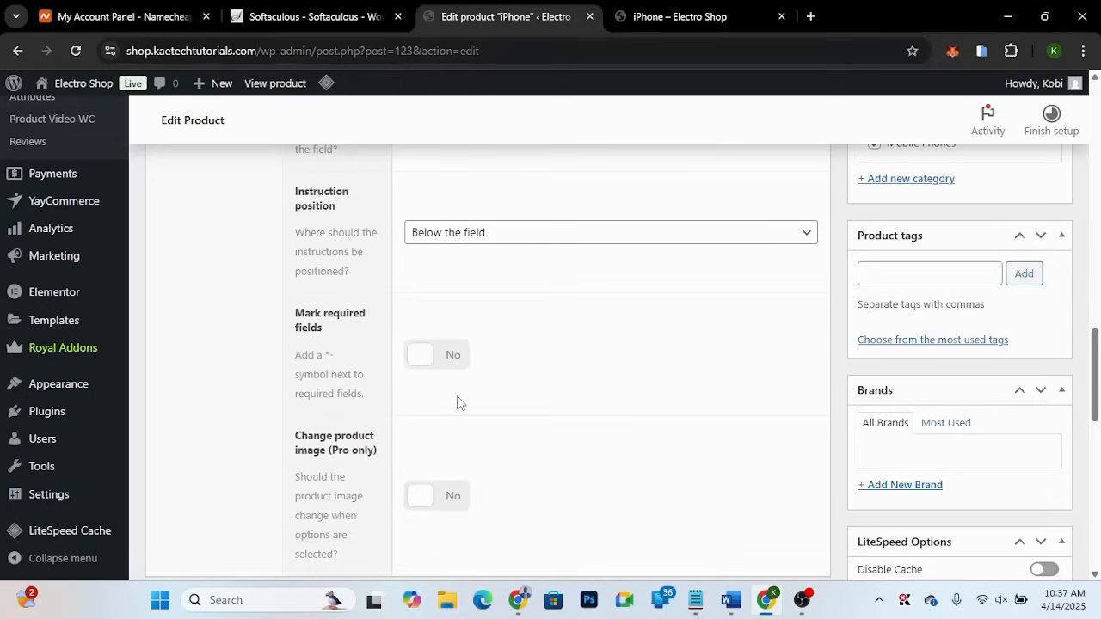
pyautogui.scroll(-2, 458, 403)
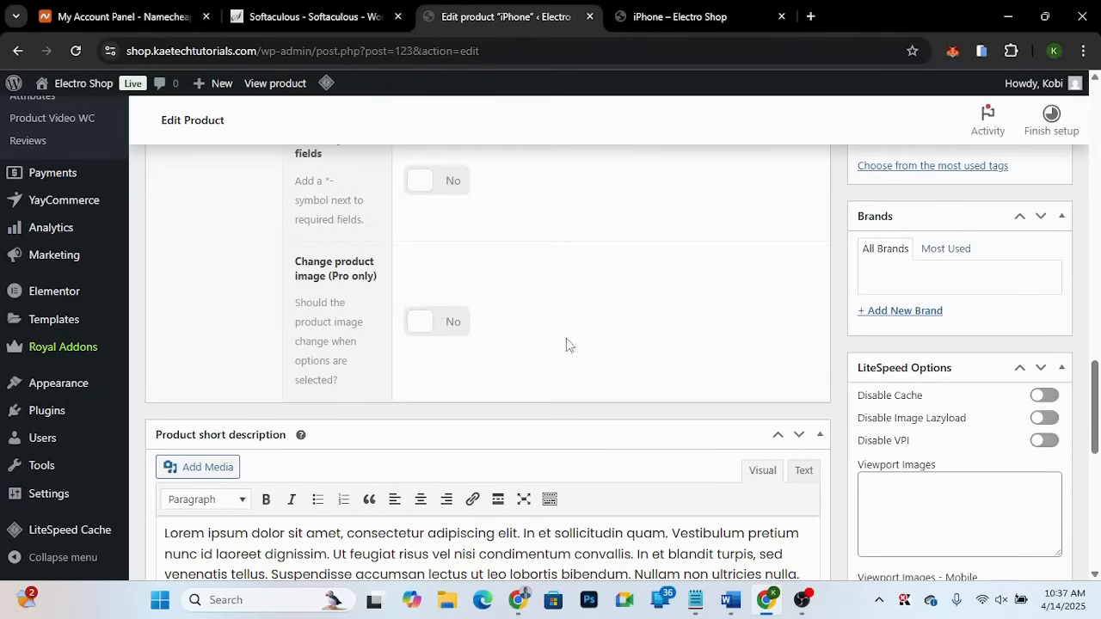
# Step: Update the iPhone product to save its custom field and layout settings
pyautogui.scroll(10, 612, 361)
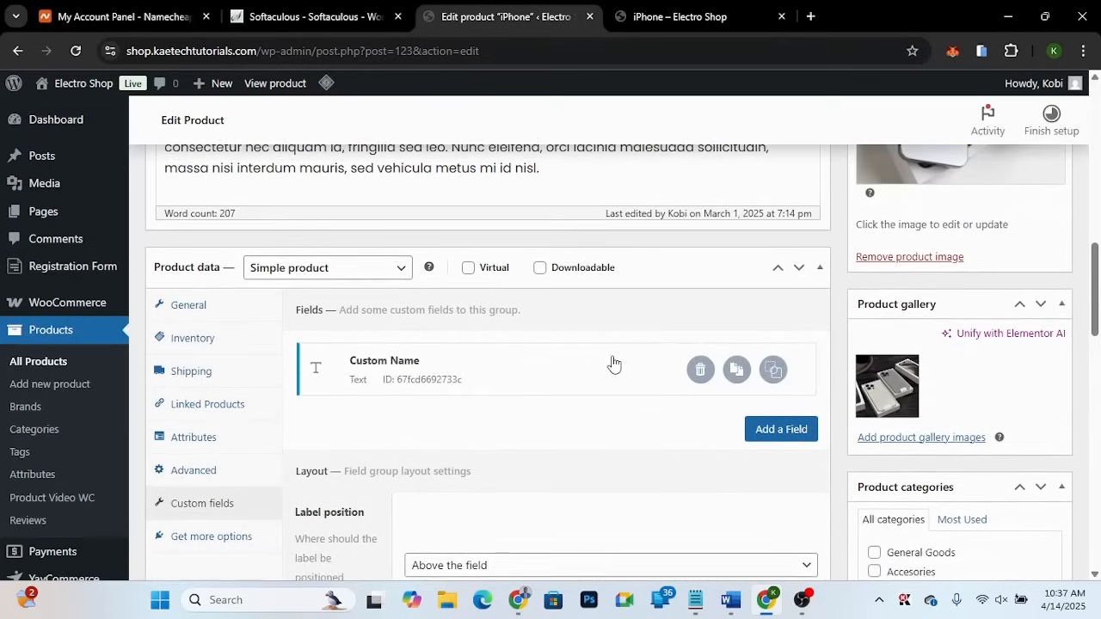
pyautogui.scroll(6, 613, 361)
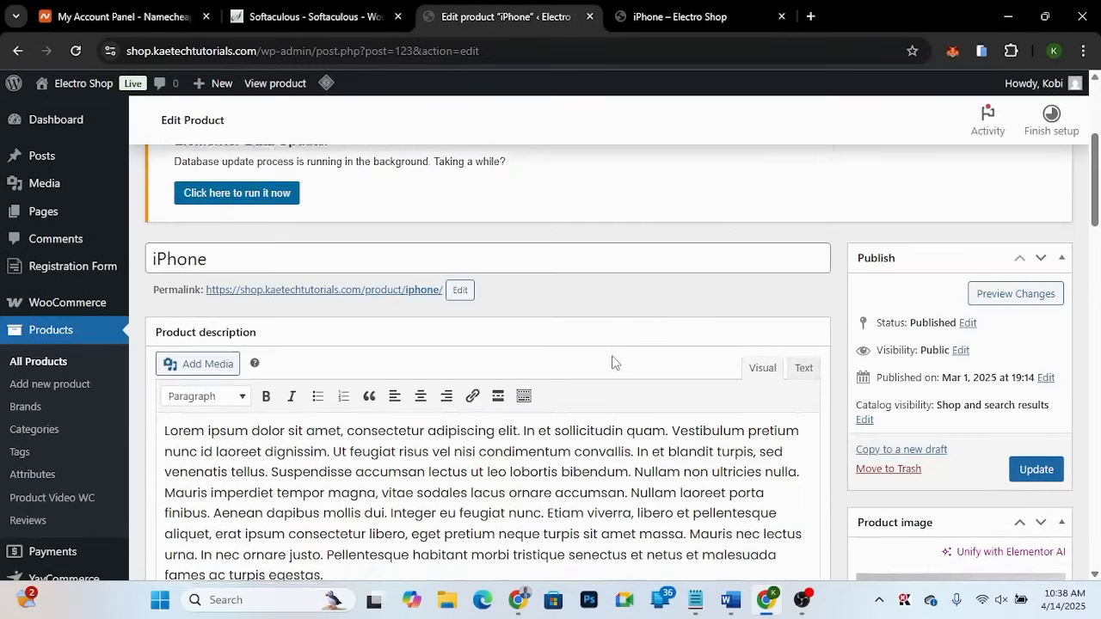
pyautogui.click(1054, 461)
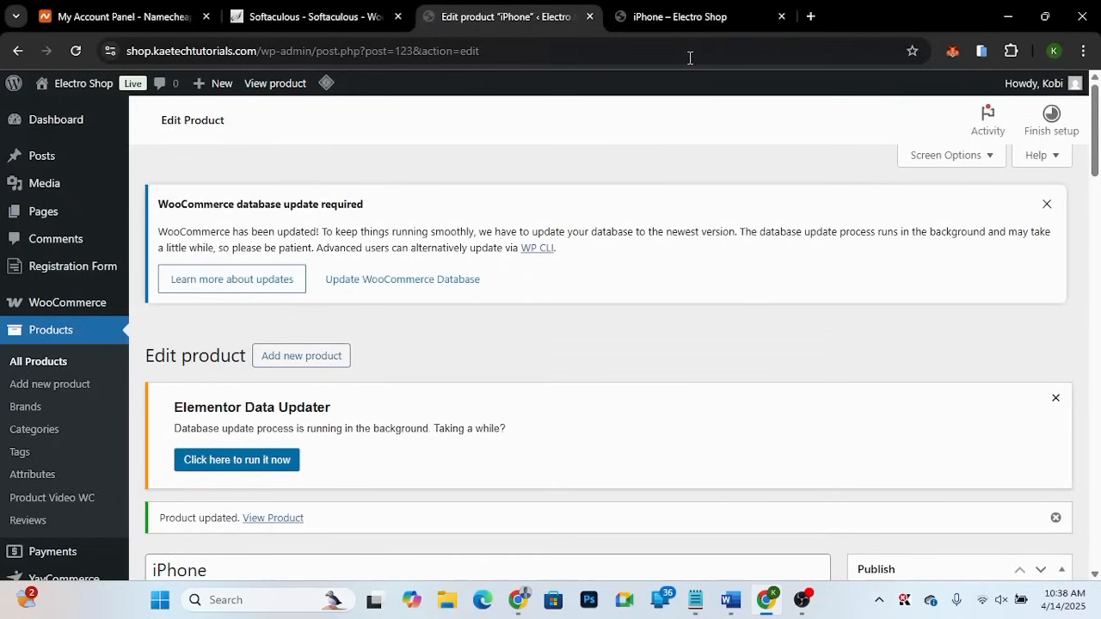
# Step: Reload the iPhone's storefront page and check how the Custom Name field and price totals are displayed
pyautogui.click(678, 19)
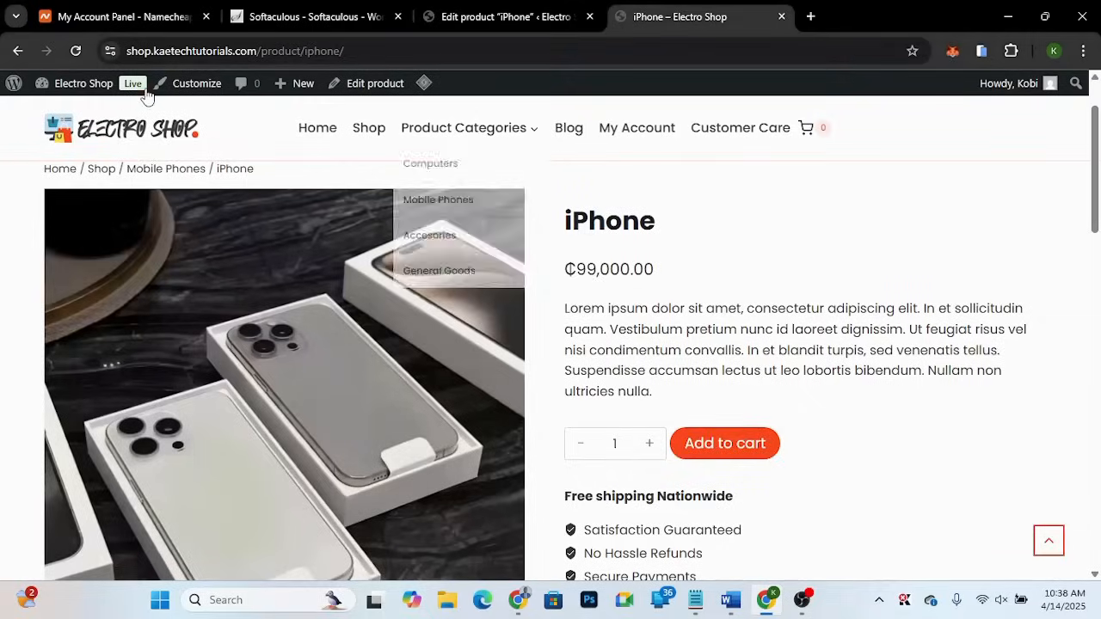
pyautogui.click(75, 51)
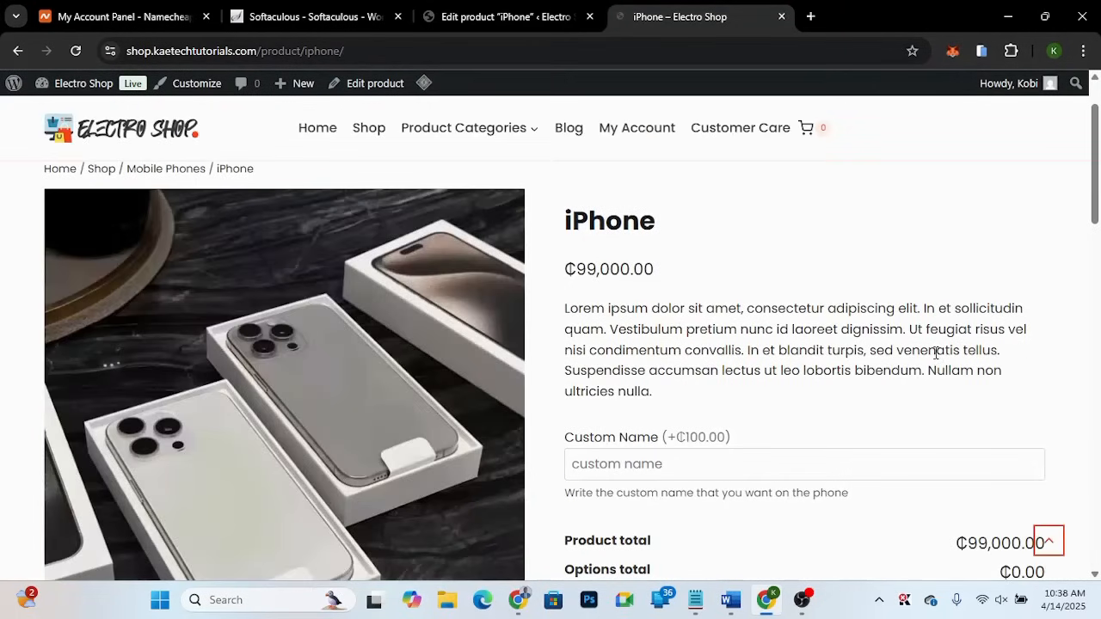
pyautogui.scroll(-1, 770, 405)
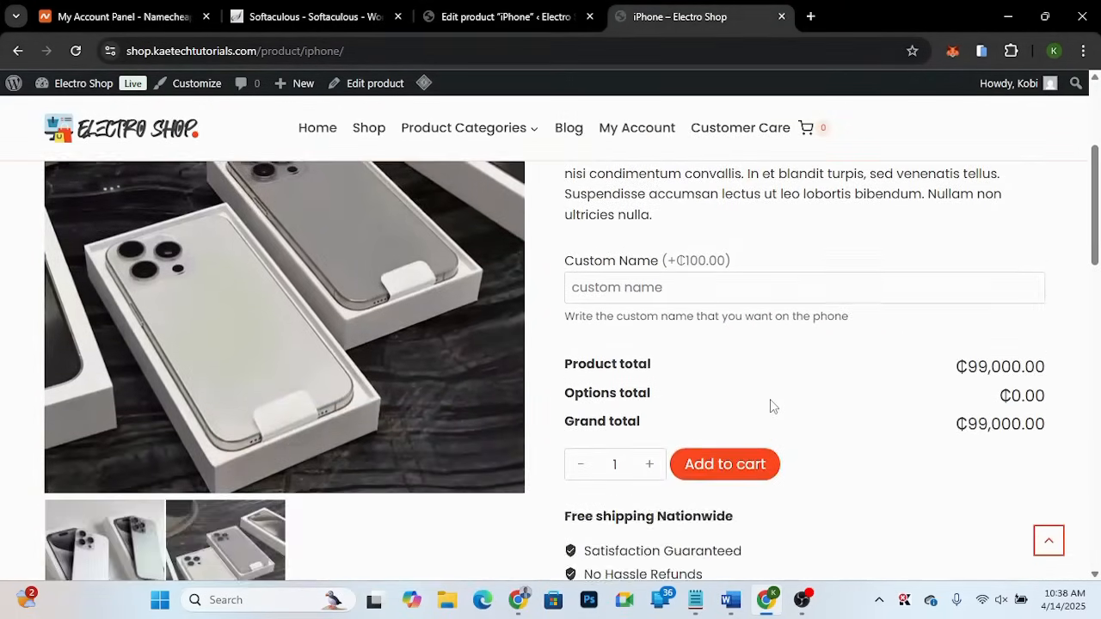
pyautogui.scroll(1, 770, 404)
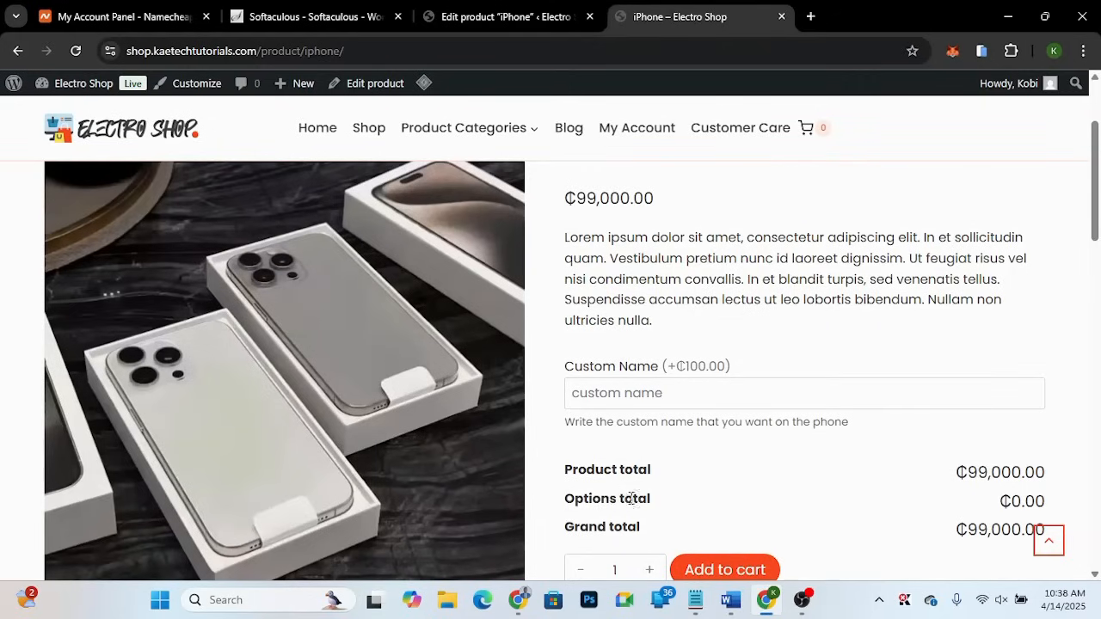
# Step: Enter "Kaetech Digital" in the Custom Name field on the storefront page and check the options and grand totals
pyautogui.click(606, 394)
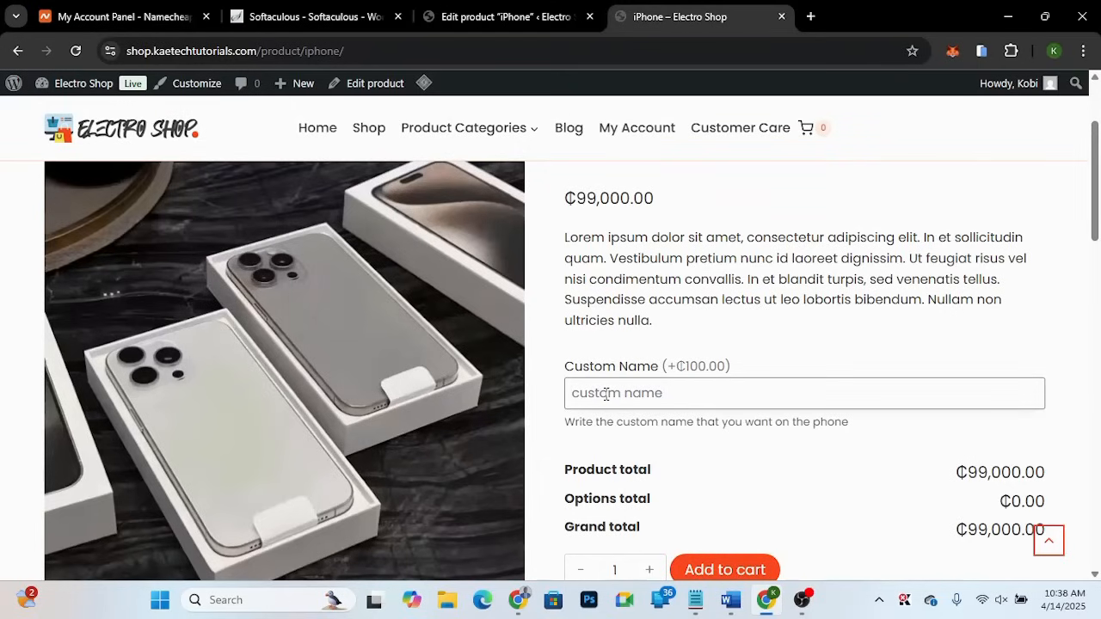
pyautogui.write('Kaetech ')
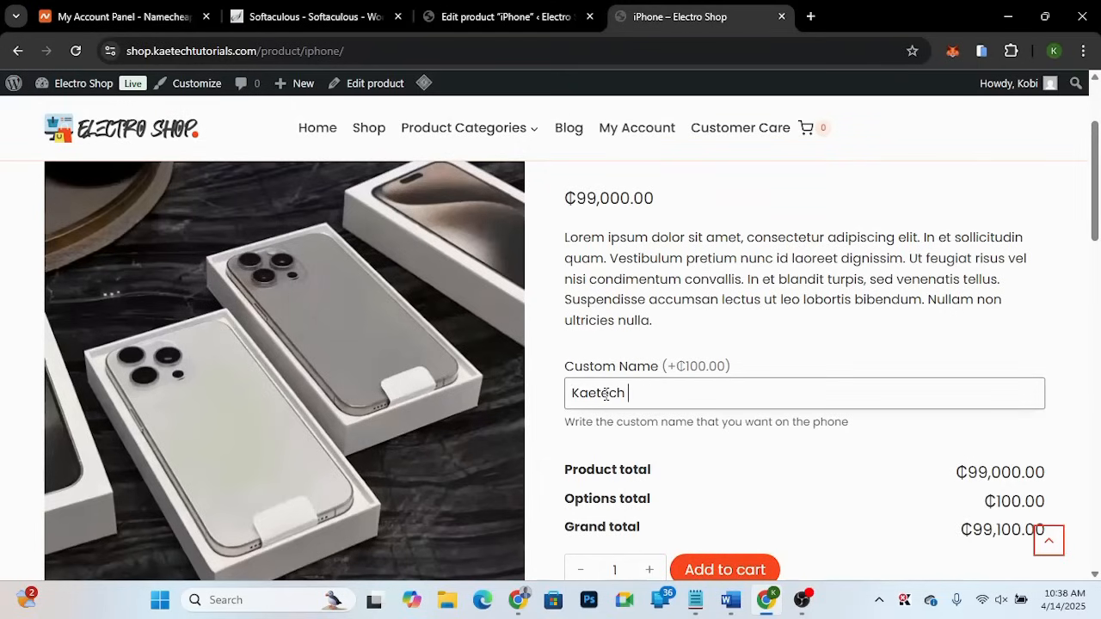
pyautogui.write('Digital')
pyautogui.click(740, 444)
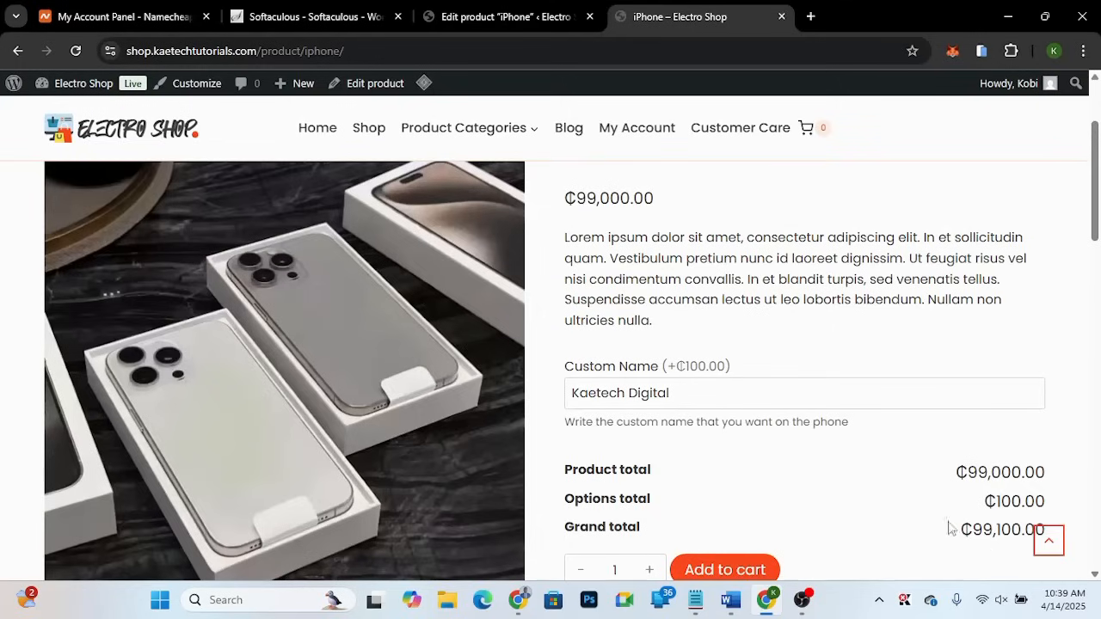
pyautogui.scroll(-3, 806, 489)
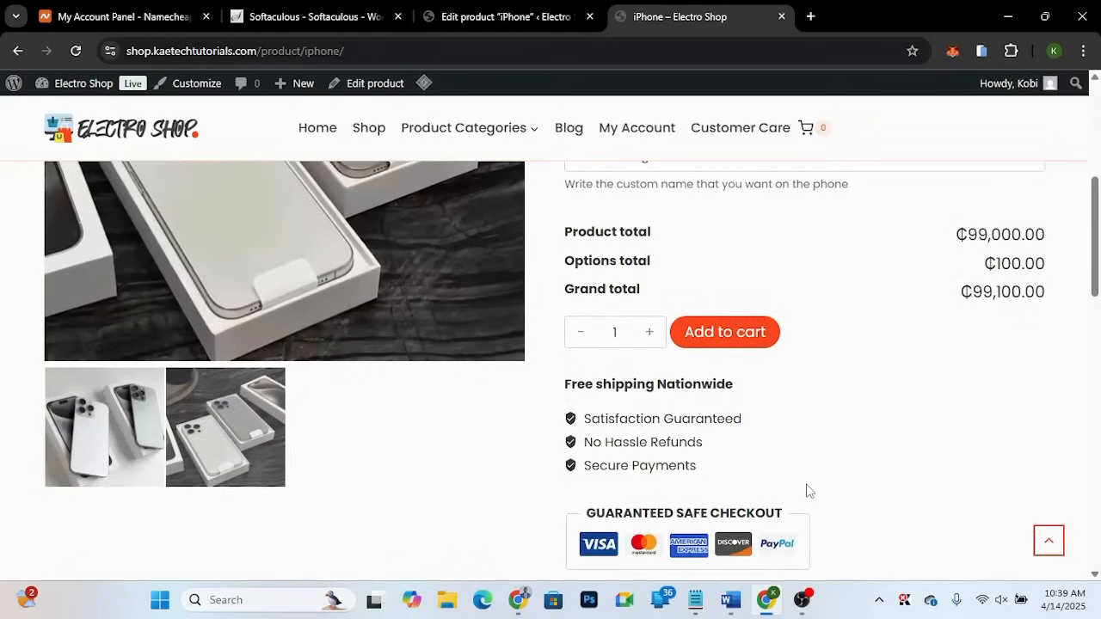
pyautogui.scroll(2, 809, 491)
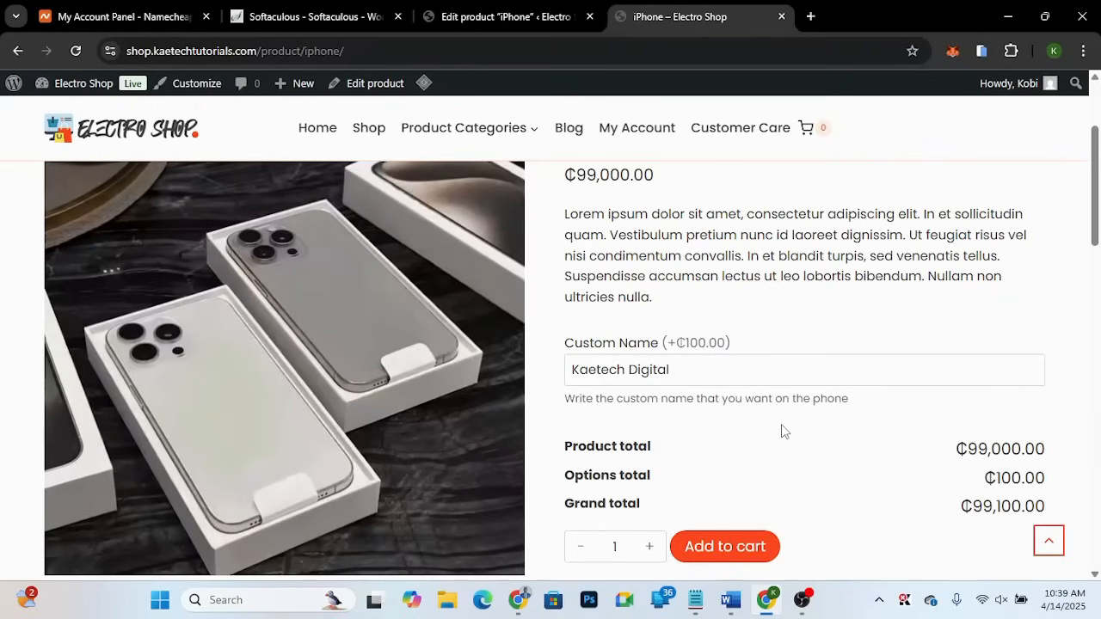
pyautogui.scroll(2, 782, 429)
pyautogui.scroll(-1, 781, 425)
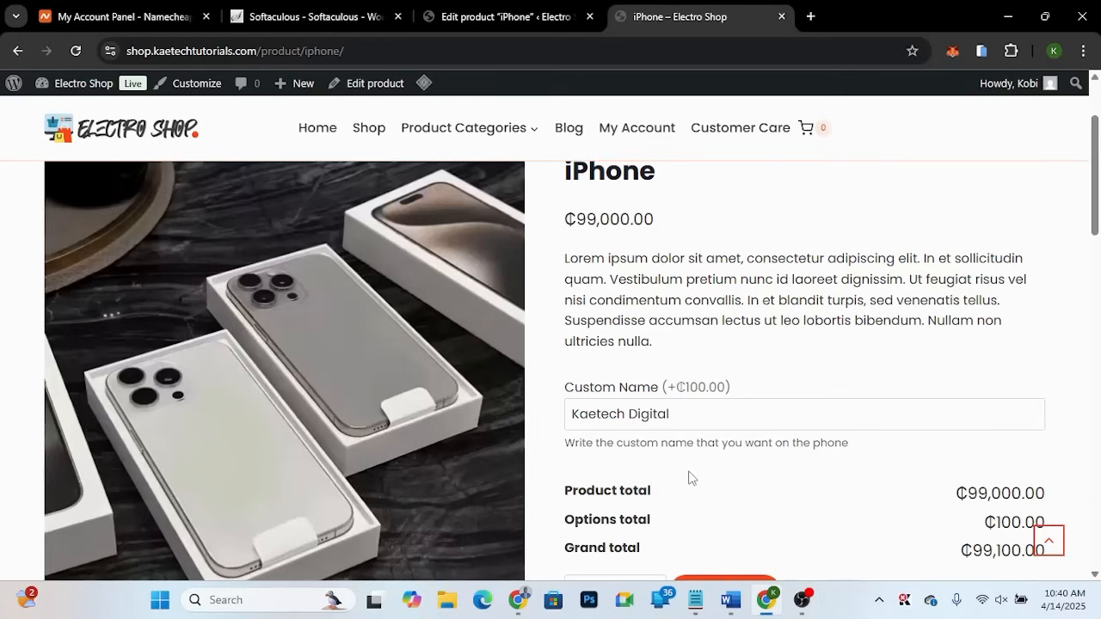
pyautogui.scroll(-1, 688, 478)
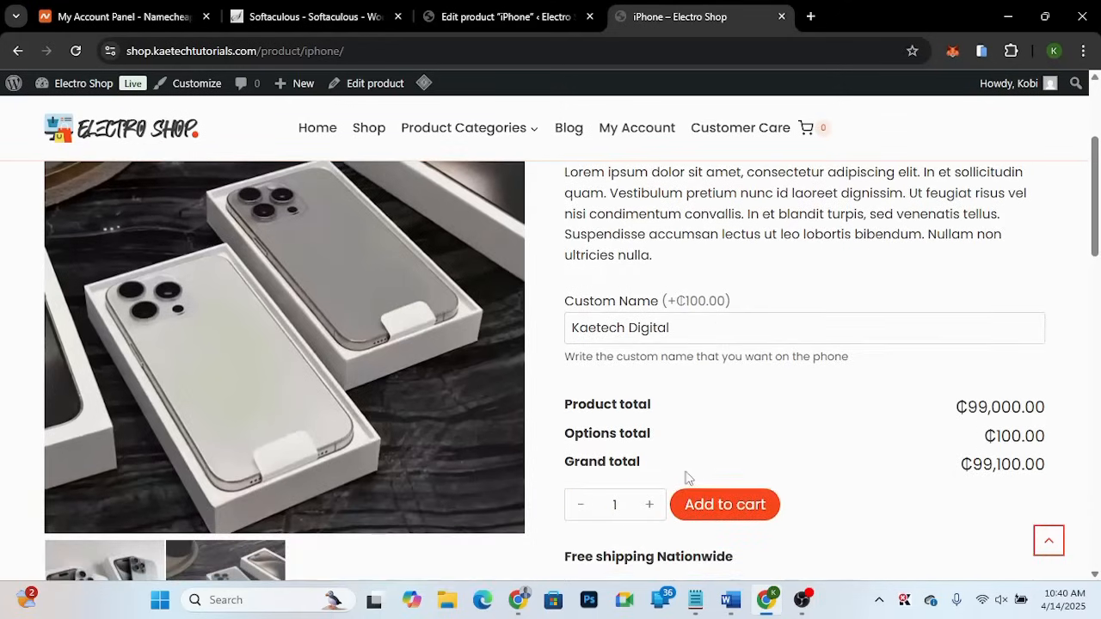